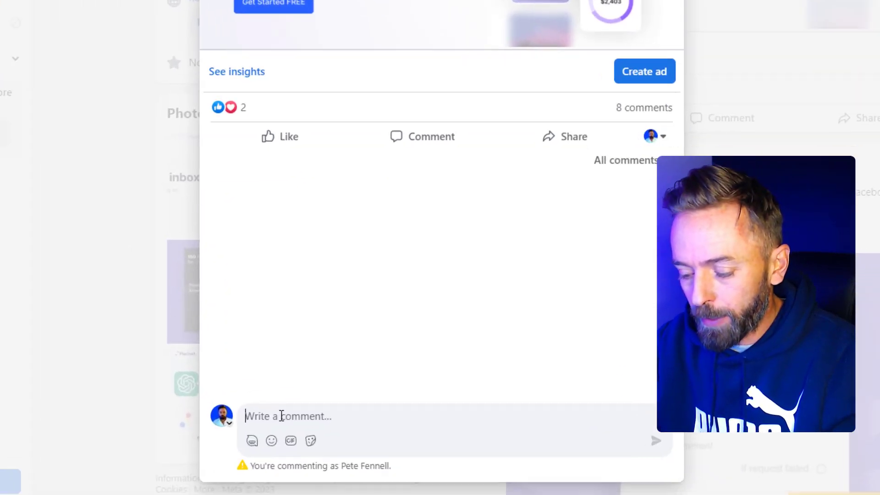
Step: Post the comment "Hi im new to flochat, whats the best place to get started?" on the Facebook post
type("Hi im")
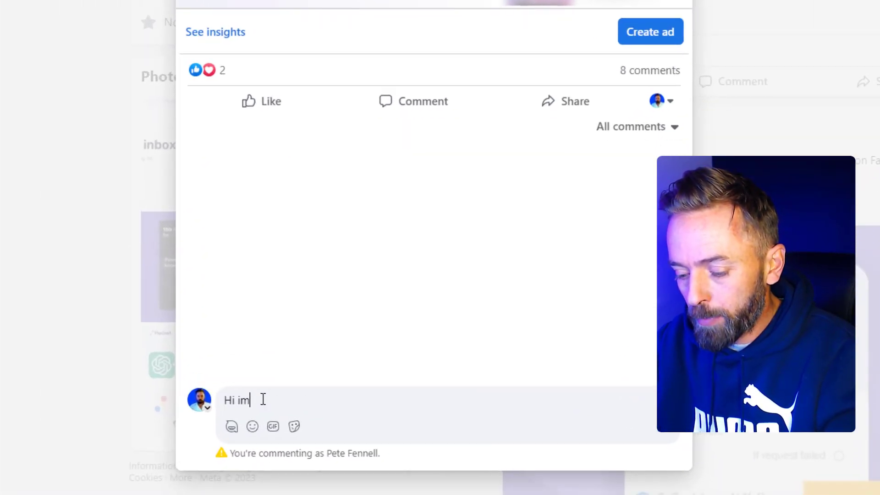
type(" new to flocha")
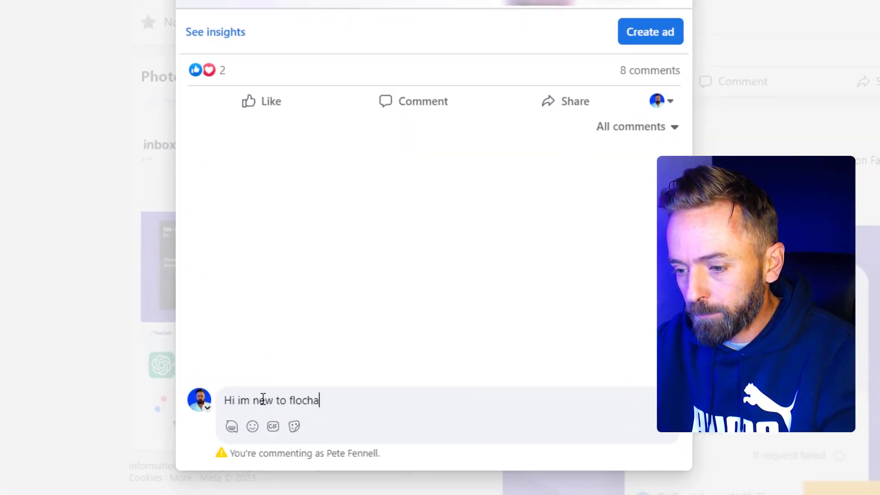
type("t, whats")
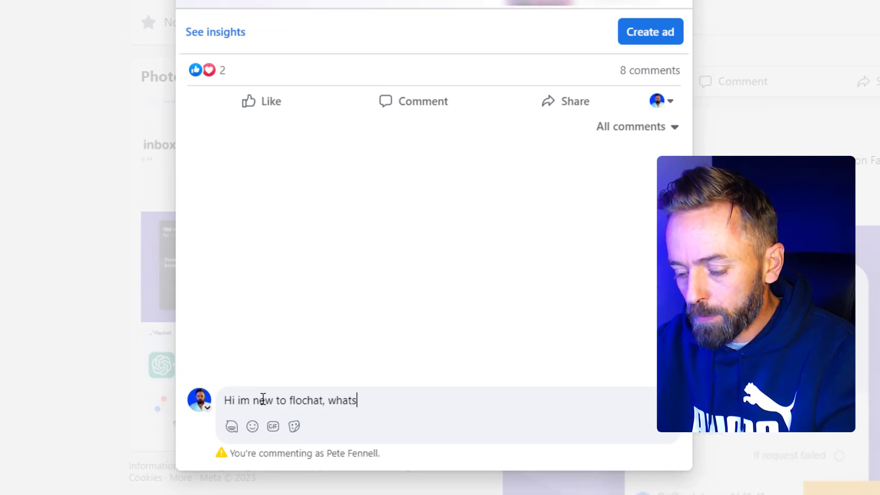
type(" the best plac")
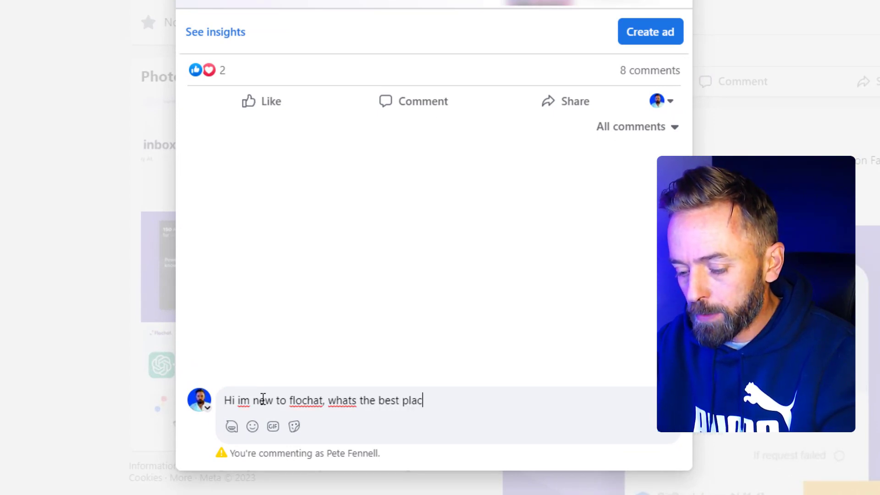
type("e to")
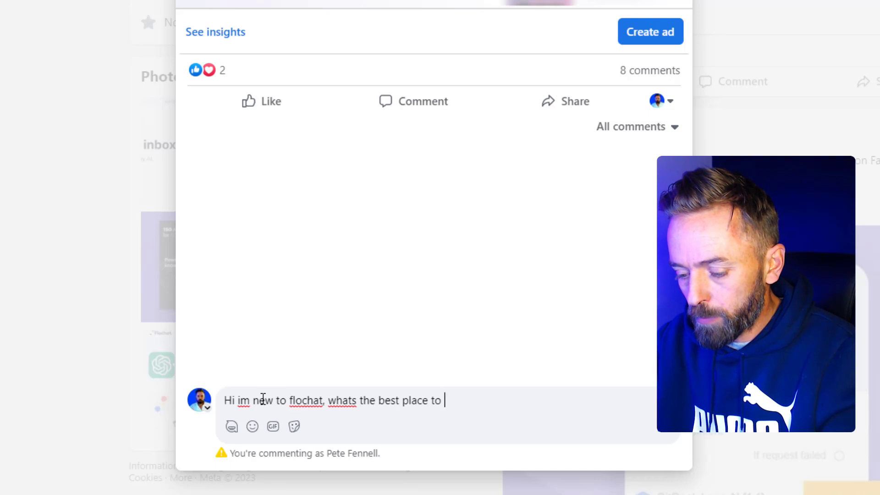
type(" get start")
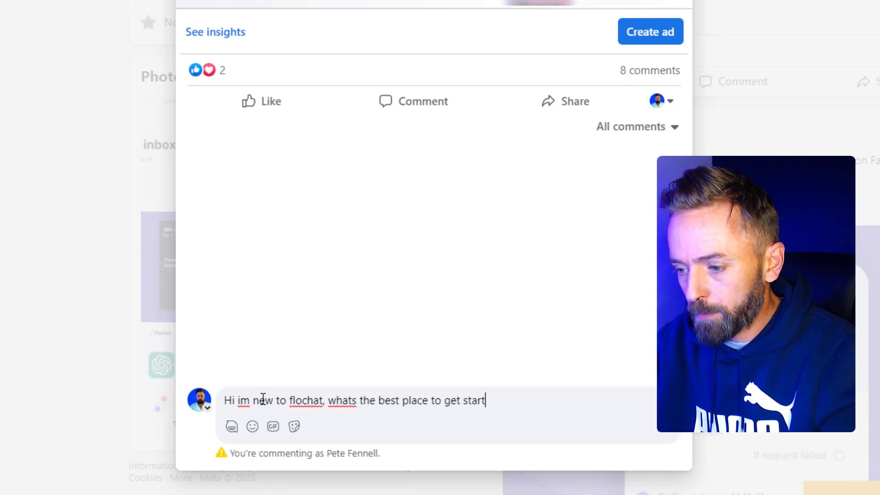
type("ed?")
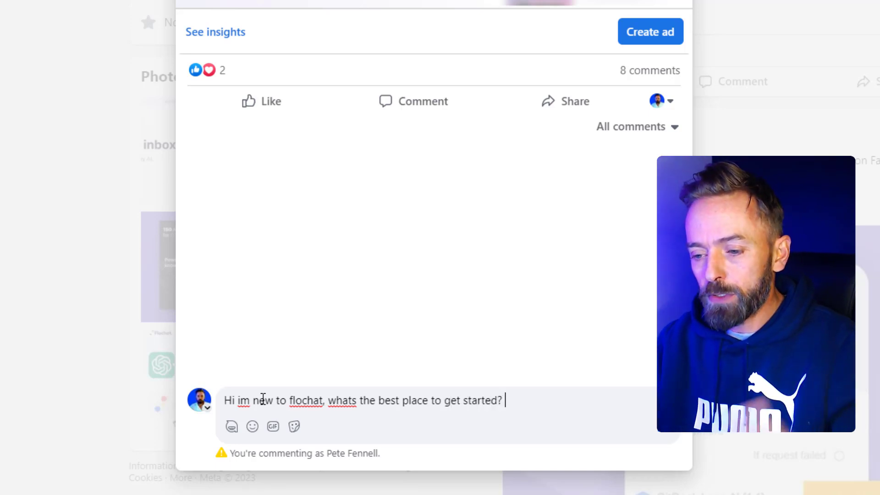
key("Return")
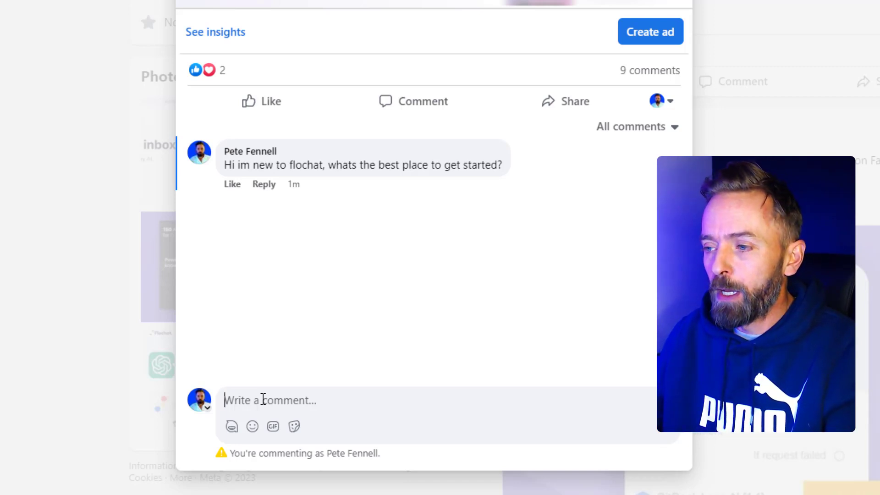
Step: Reload the post's comments with the All comments filter and read Flochat's full reply to the getting-started question
left_click(646, 134)
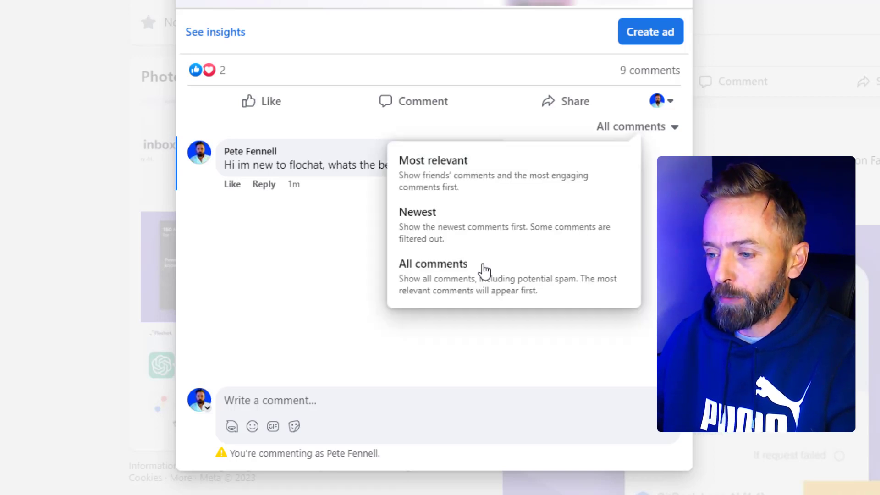
left_click(460, 284)
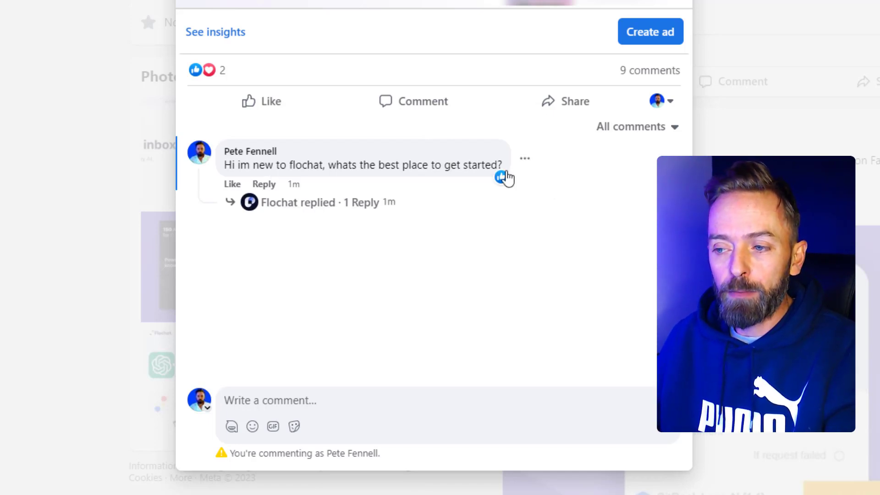
left_click(311, 206)
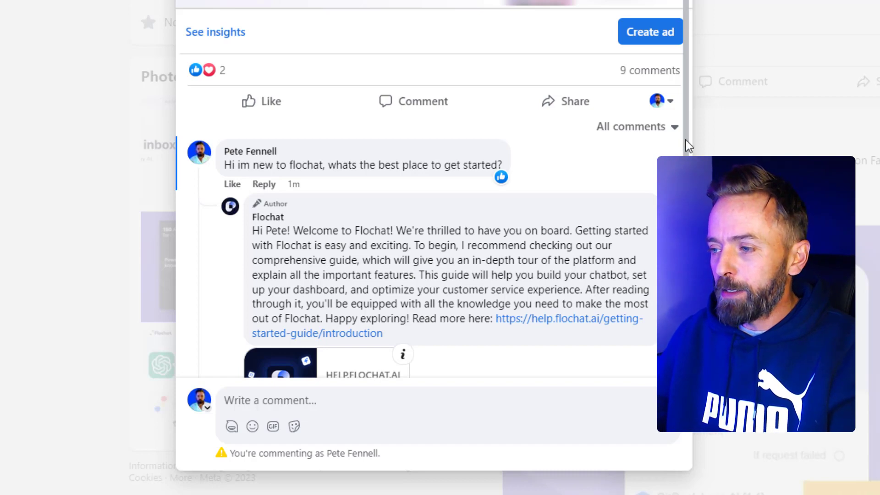
scroll(686, 139, "down", 2)
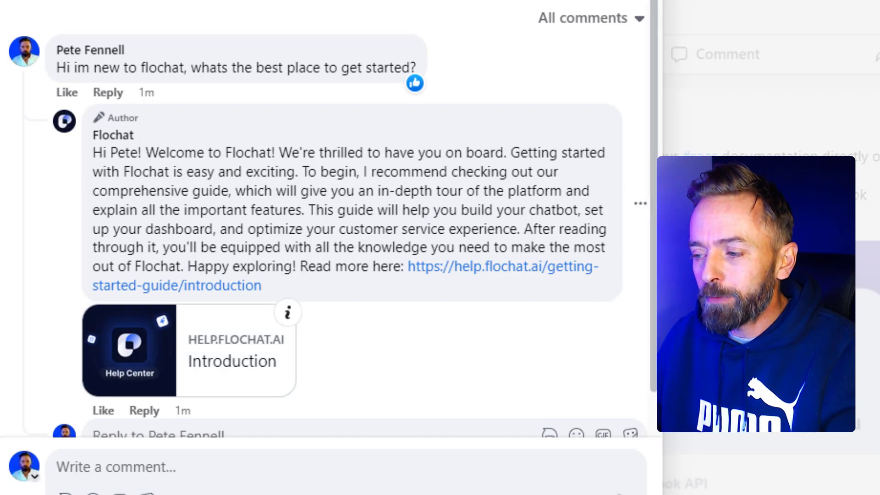
left_click_drag(654, 324, 650, 370)
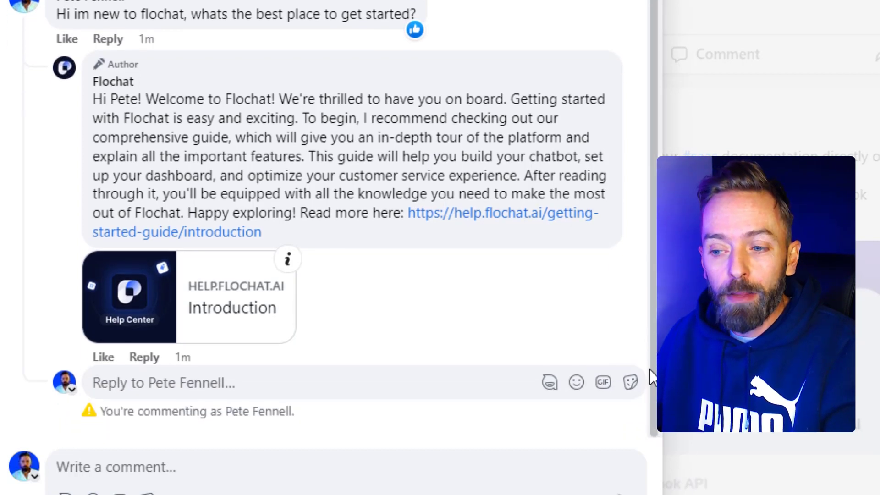
Step: Reply to Flochat's comment with "perfect, can i automate things like instagram? if so what can flochat do to help build my following?"
left_click(159, 382)
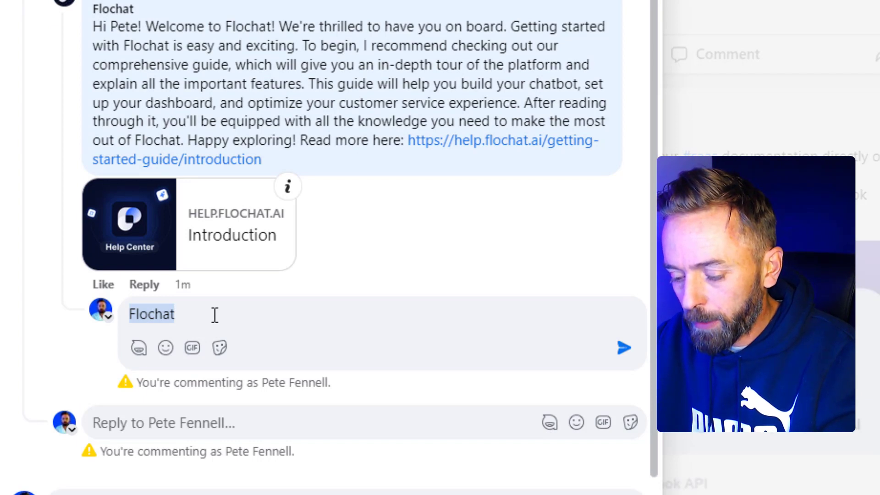
type("perfect")
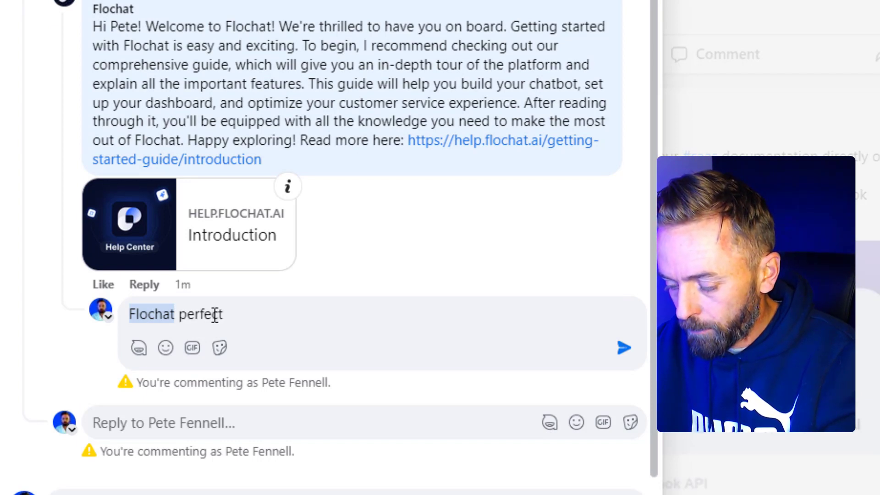
type(", can i au")
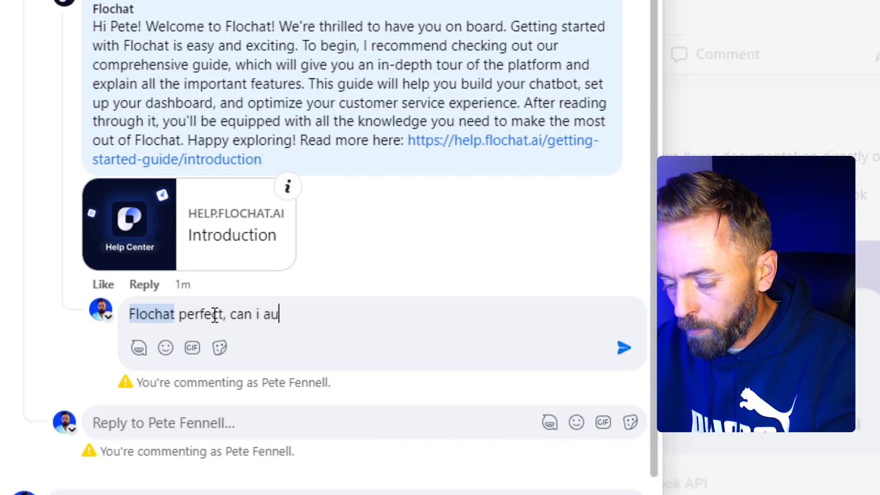
type("tomate")
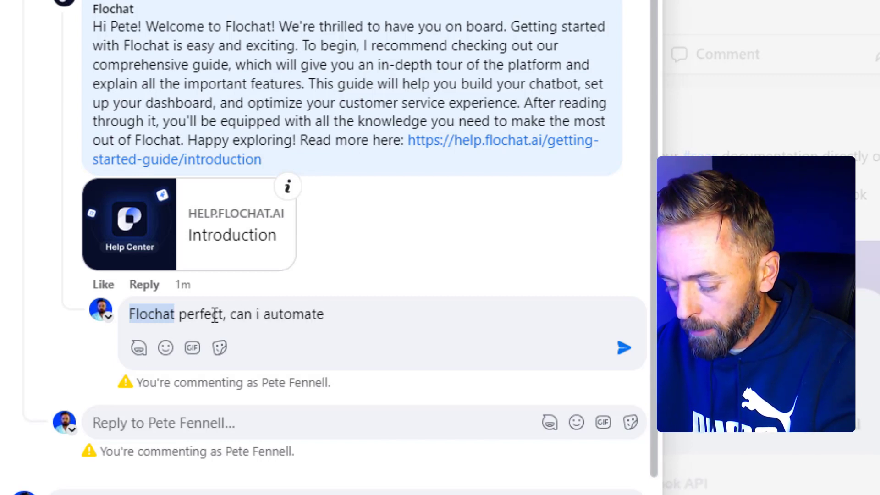
type(" thing")
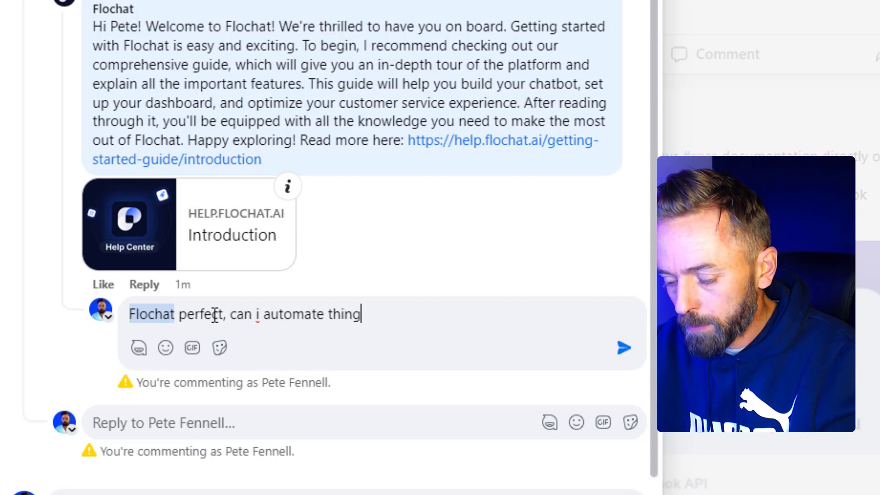
type("s like instagram? if so")
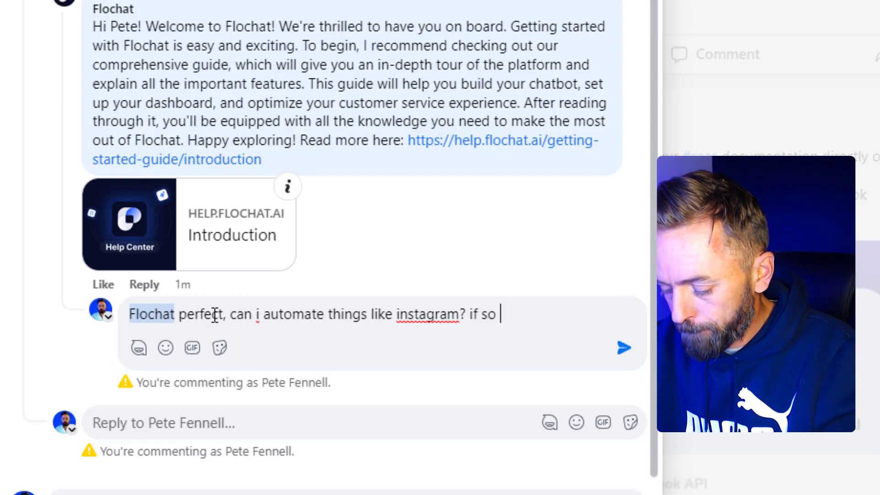
type("what")
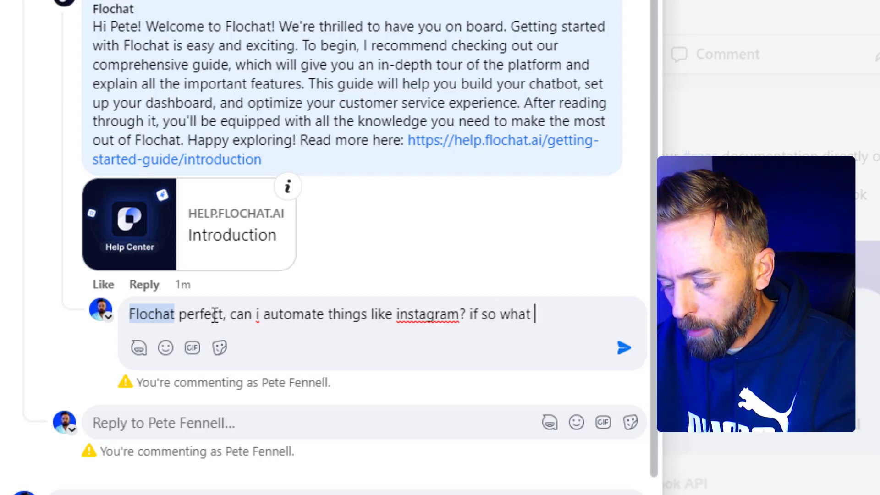
type(" can flocha")
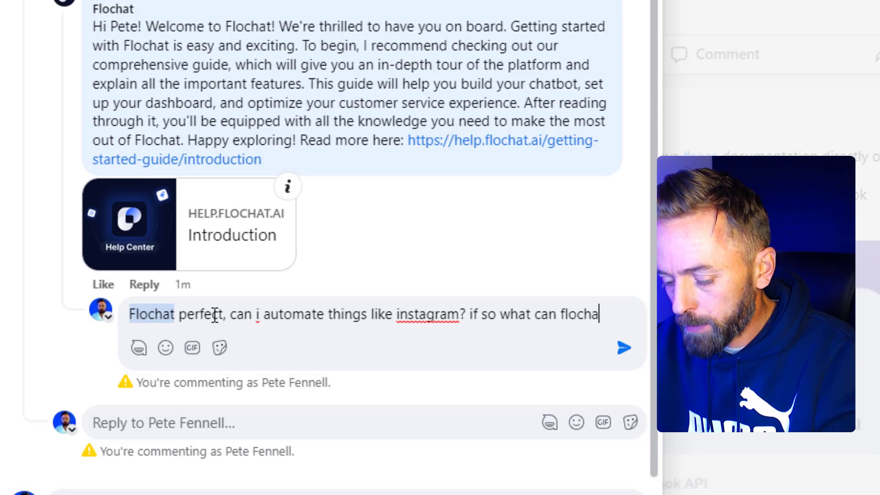
type("t do ")
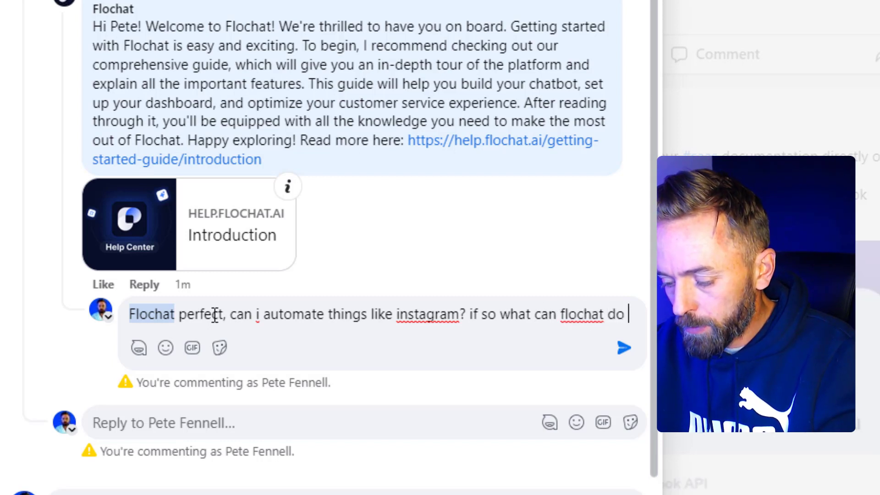
type("to help build")
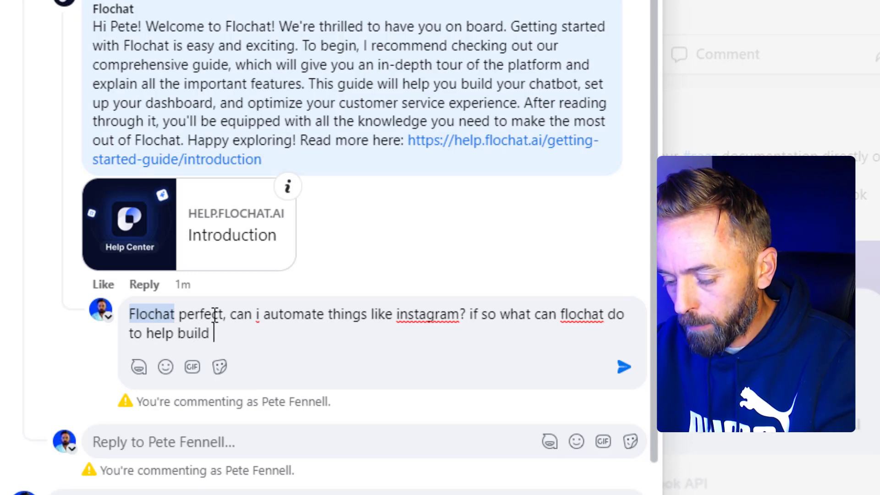
type(" my following?")
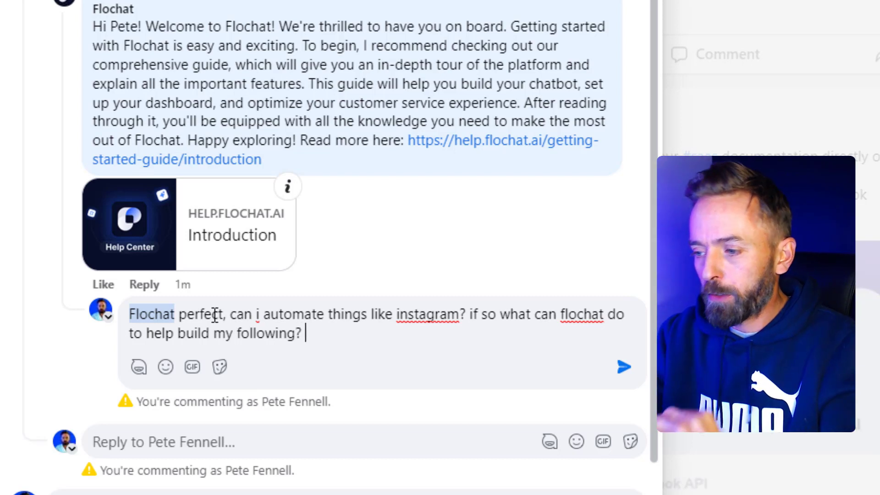
key("Return")
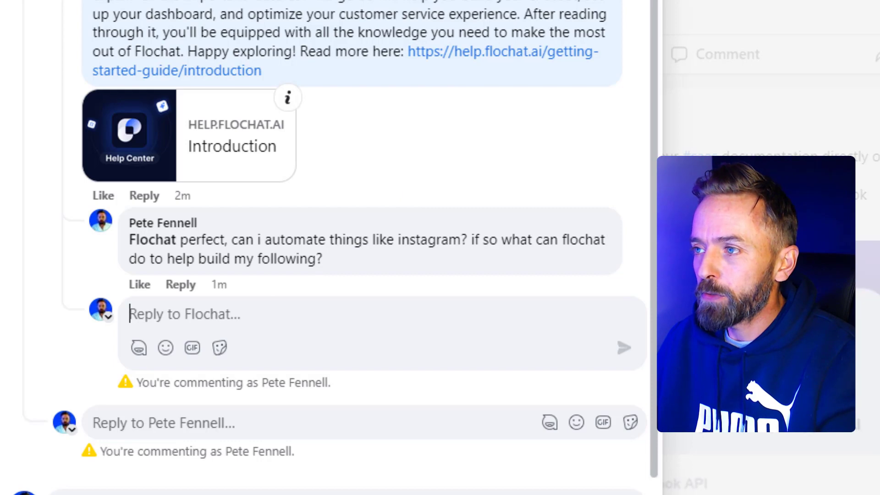
Step: Refresh the thread with the All comments filter and read Flochat's answer about Instagram automation through to its help link
left_click(432, 1)
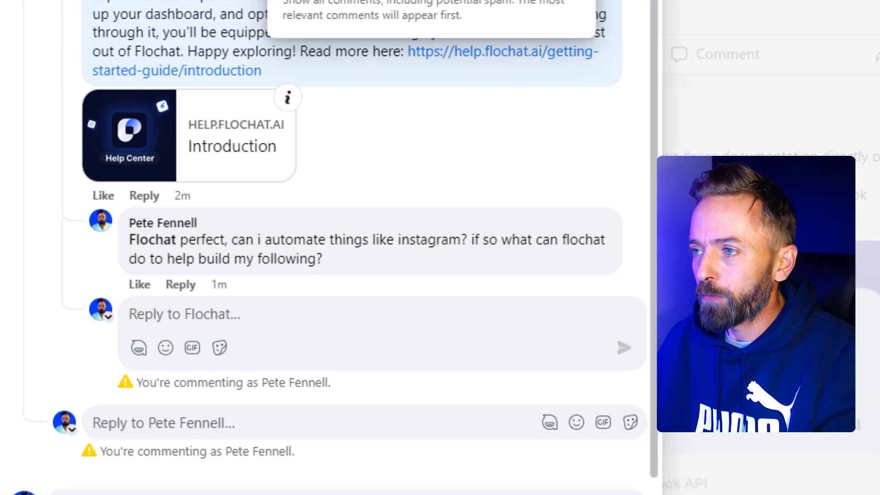
left_click(365, 8)
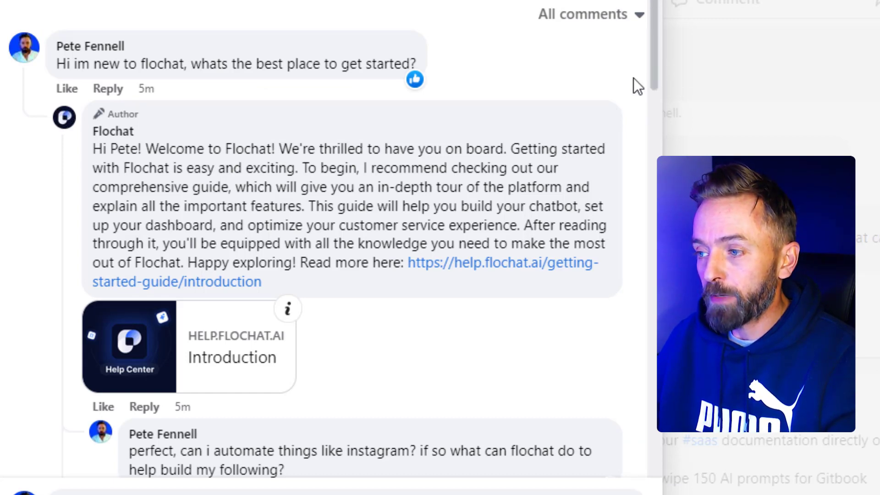
scroll(634, 86, "down", 5)
left_click_drag(654, 97, 645, 190)
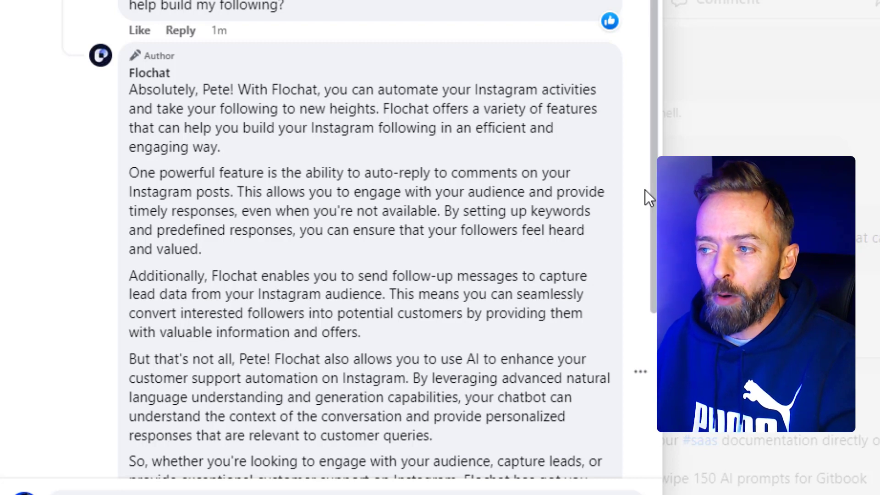
scroll(645, 194, "down", 3)
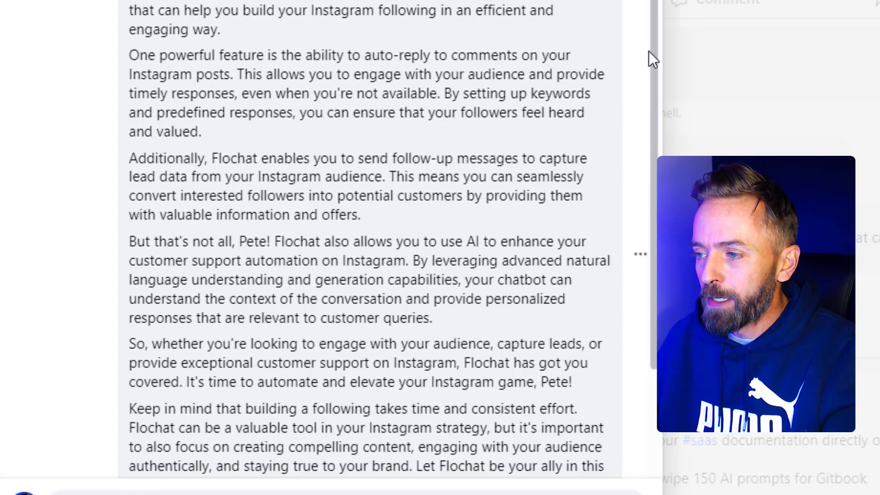
left_click_drag(653, 59, 653, 201)
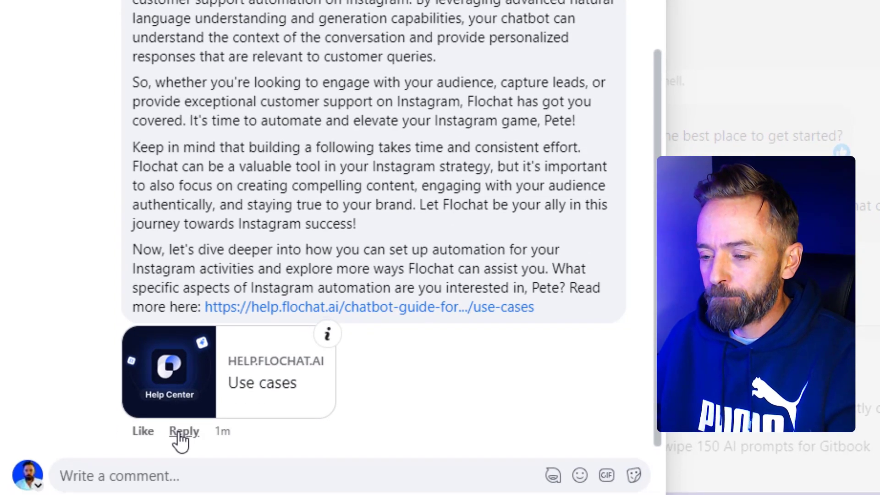
Step: Reply to Flochat's Instagram answer with "So how are you able to autom comment like this? as it's awesome!!"
left_click(181, 436)
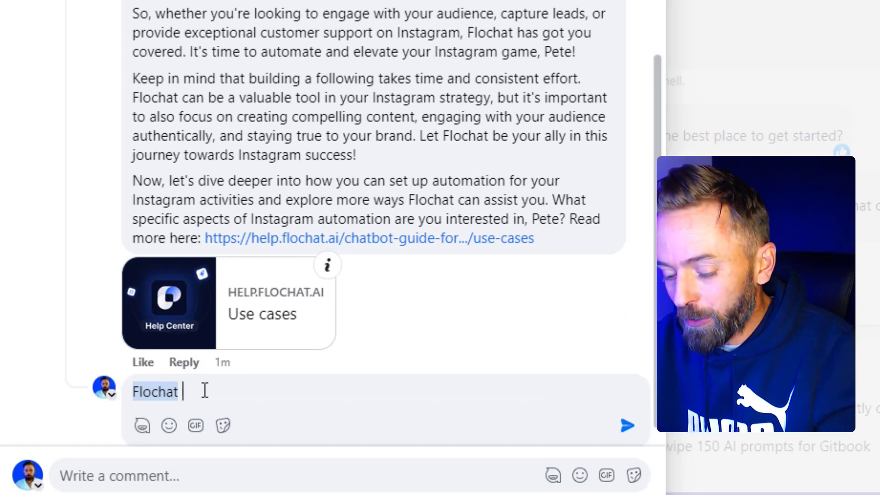
type("So h")
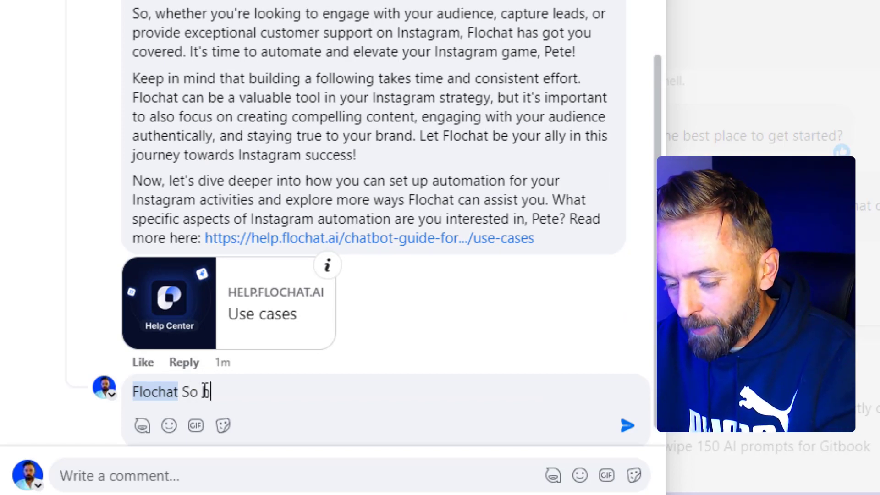
type("ow are you")
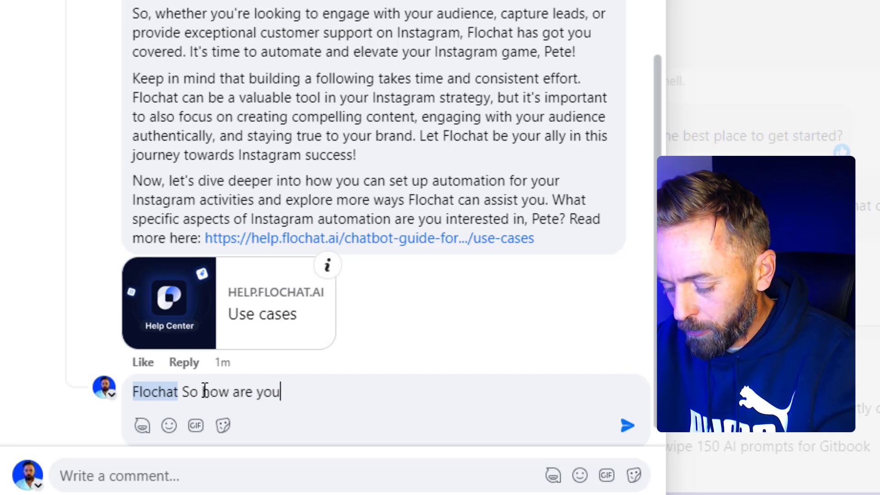
type(" able to")
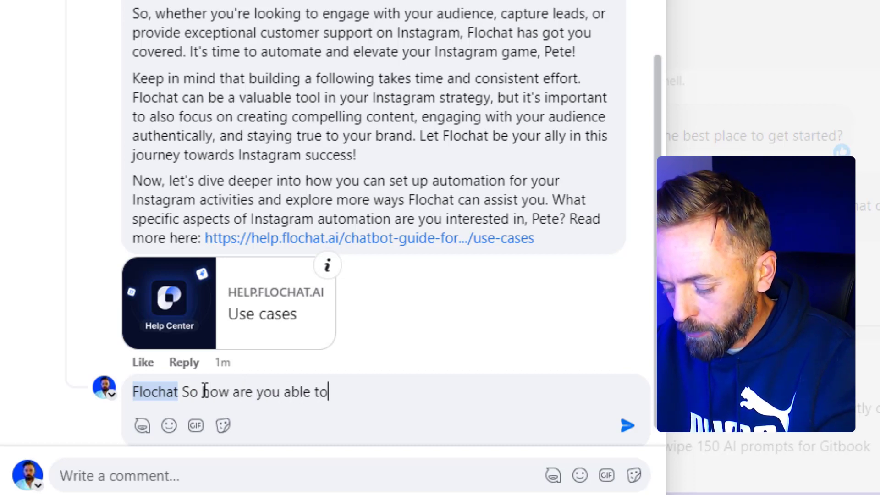
type(" autom co")
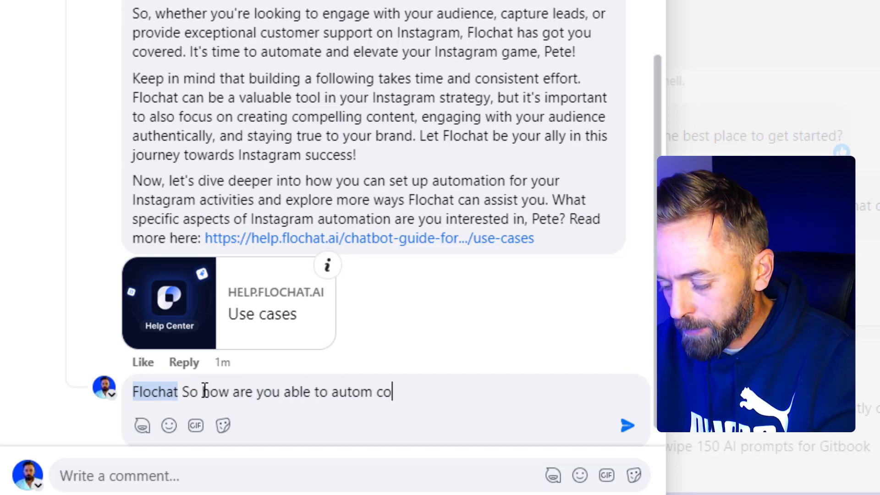
type("mment ")
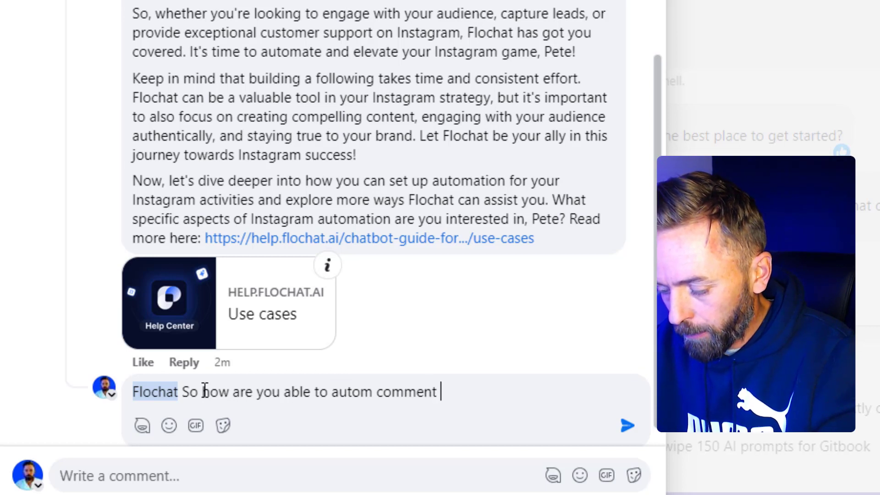
type("like thi")
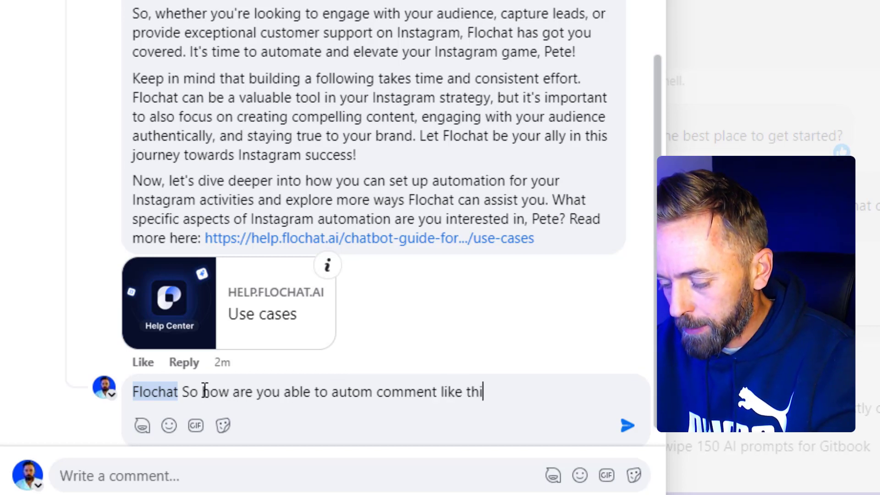
type("s? as it")
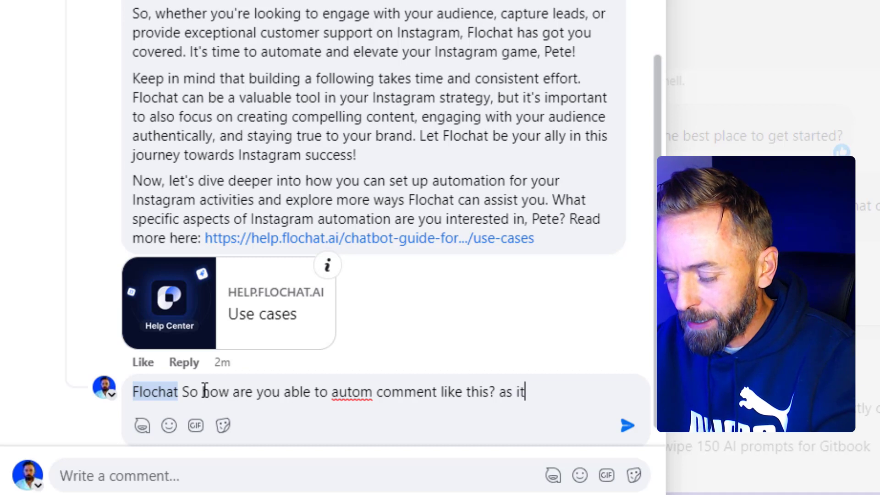
type("'s awesome!!")
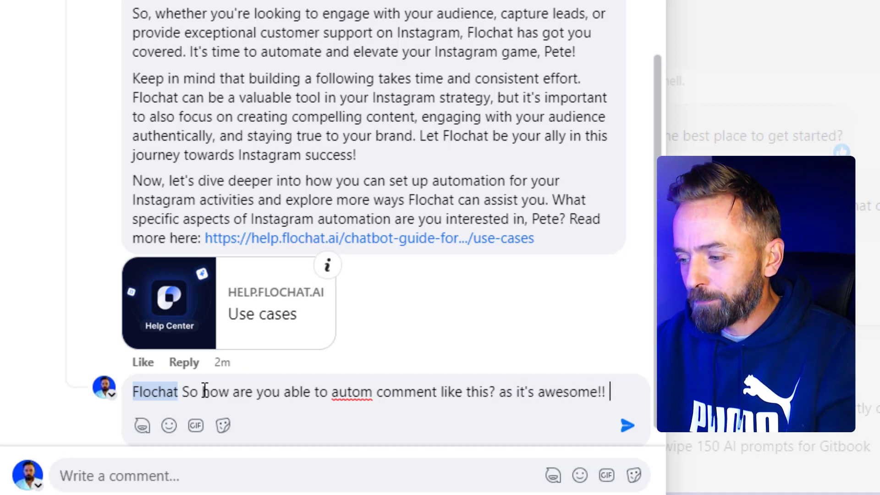
key("Return")
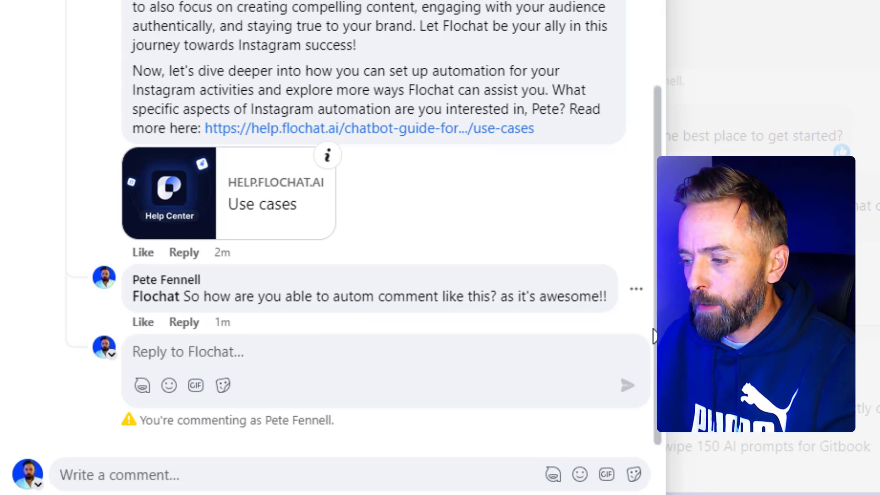
Step: Reload the comment thread with the All comments filter and look through it for Flochat's answer about automated commenting
scroll(367, 230, "up", 4)
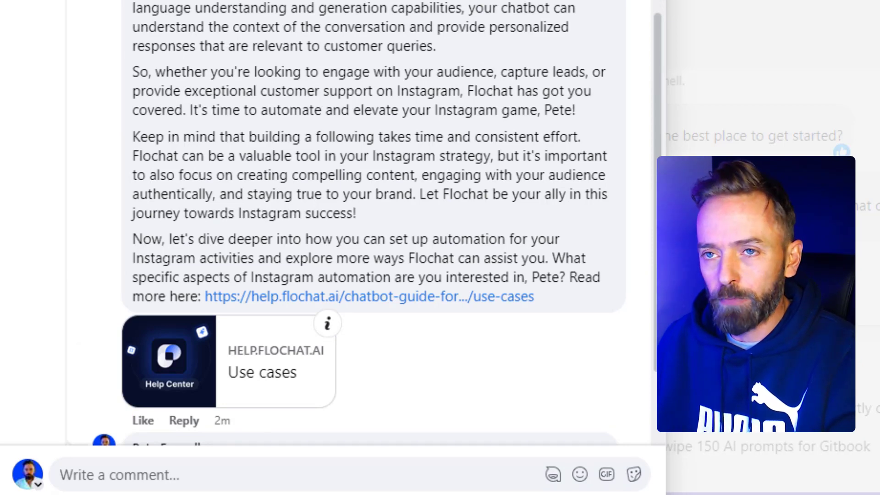
left_click_drag(659, 193, 660, 29)
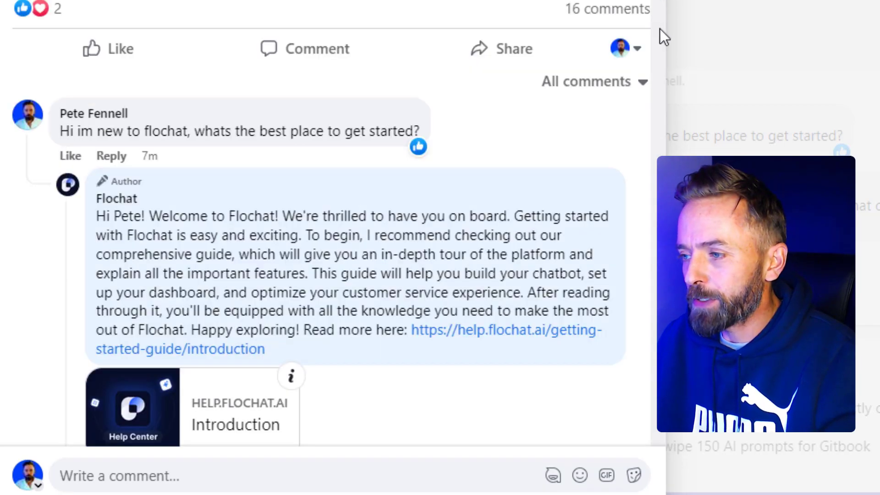
left_click(604, 90)
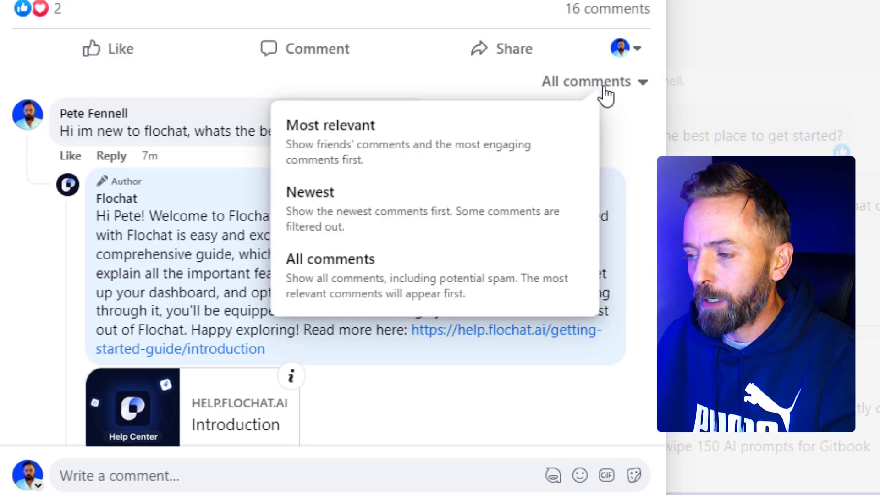
left_click(302, 281)
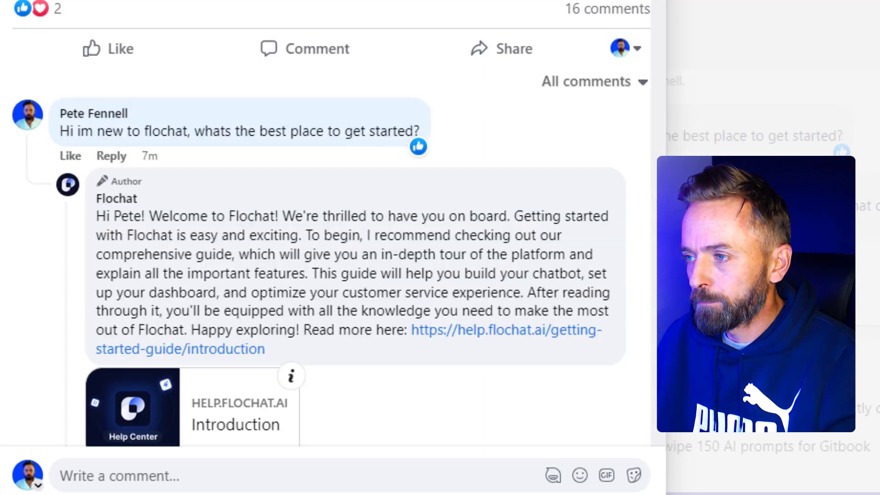
scroll(326, 248, "down", 15)
scroll(325, 248, "up", 14)
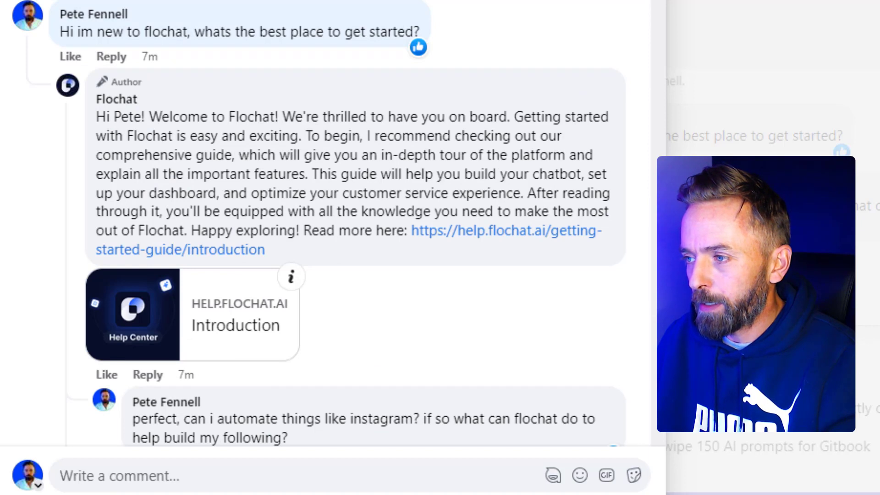
scroll(660, 91, "down", 15)
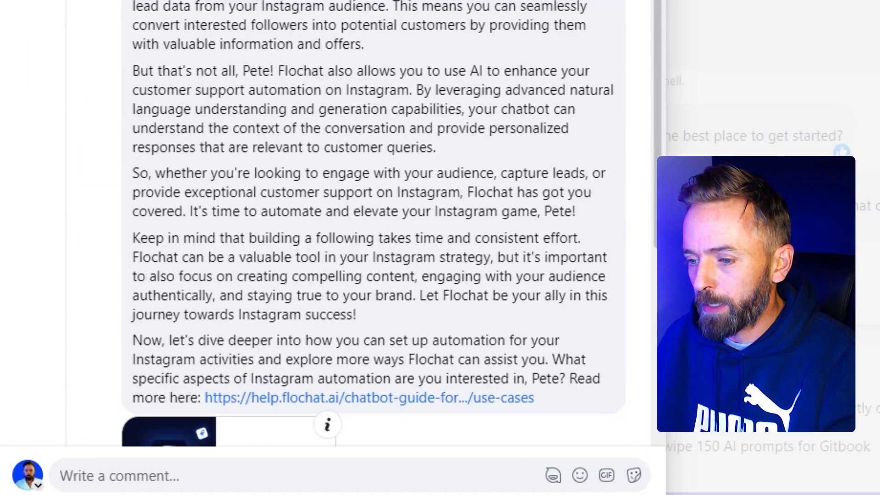
scroll(678, 433, "down", 6)
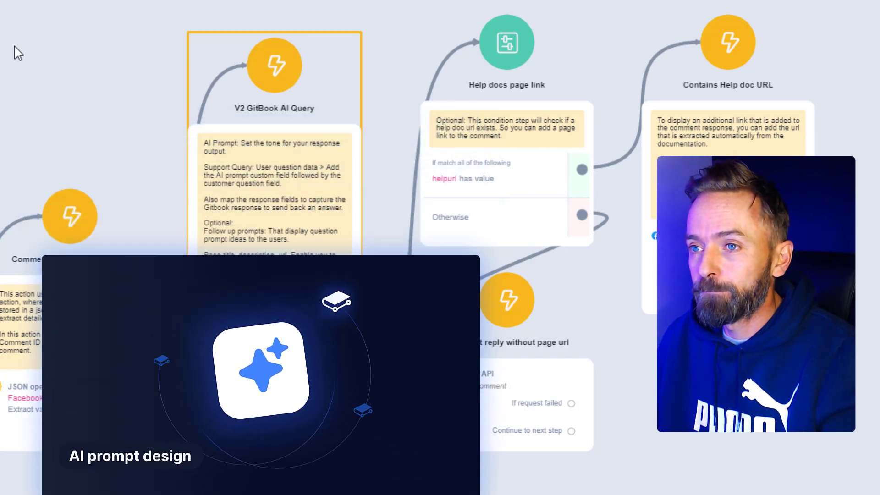
Step: In Flochat's flow builder, set the AI Prompt tone of the V2 GitBook AI Query step to Christmassy
left_click(318, 77)
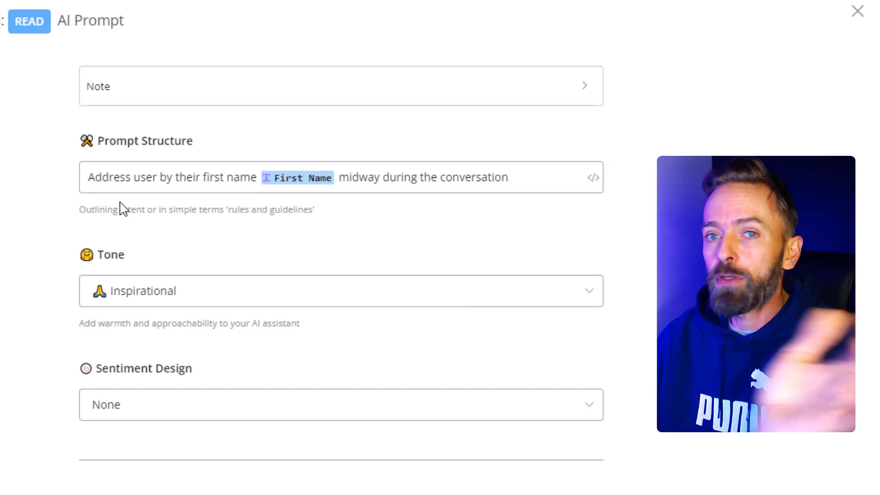
left_click(175, 299)
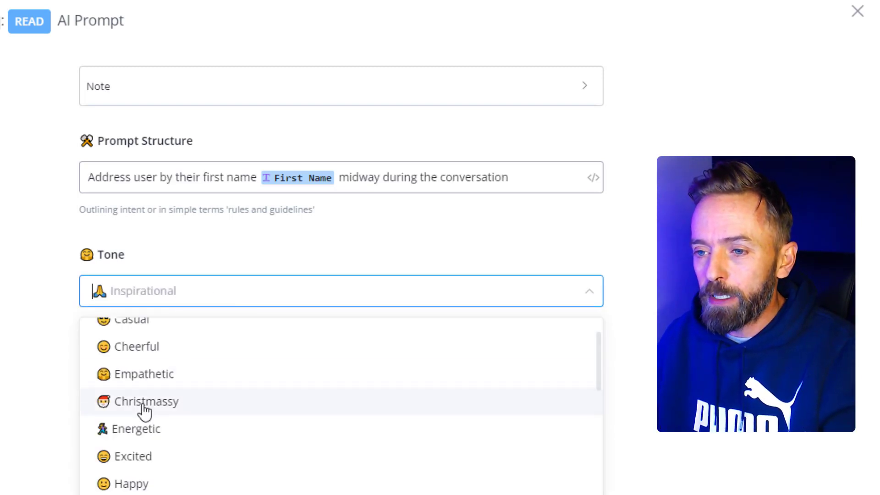
left_click(143, 403)
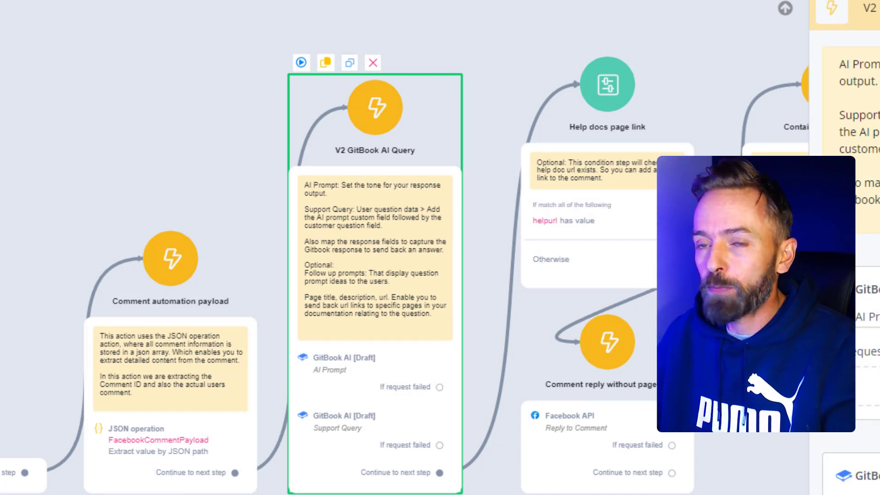
key("Escape")
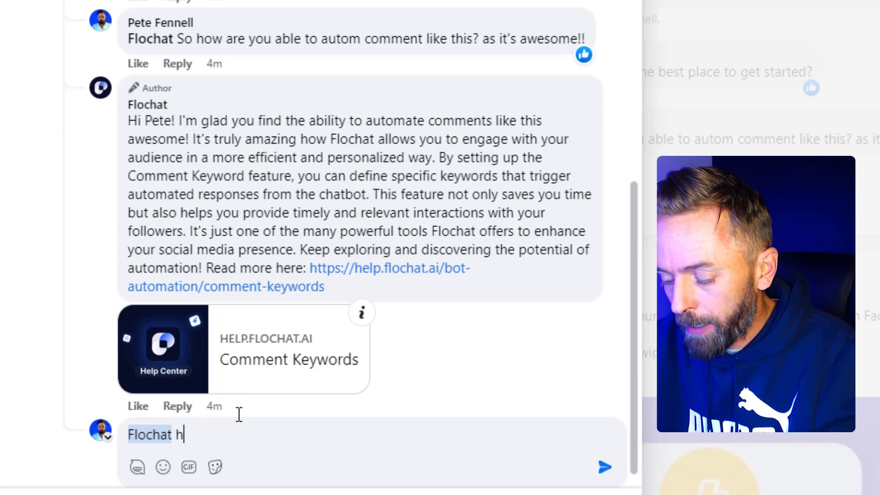
Step: Back on the Facebook post, reply to Flochat's Comment Keywords answer with "how do i create custom fields?"
type("ow do i crea")
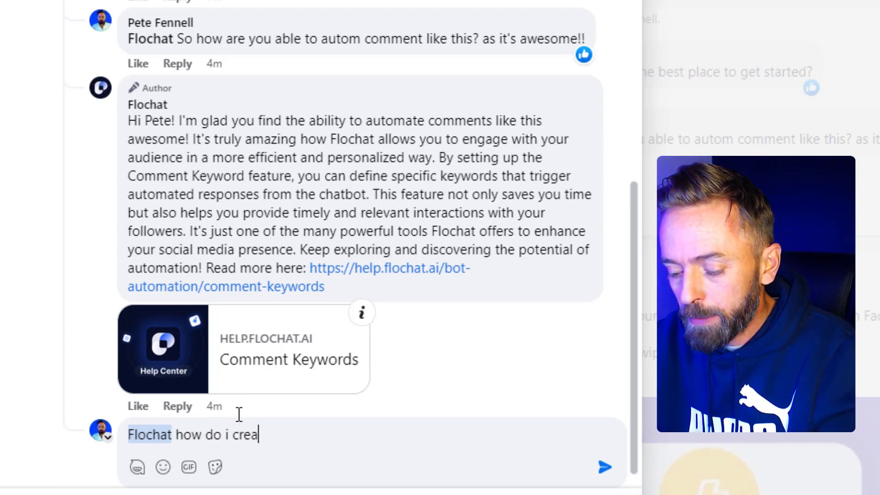
type("te cust")
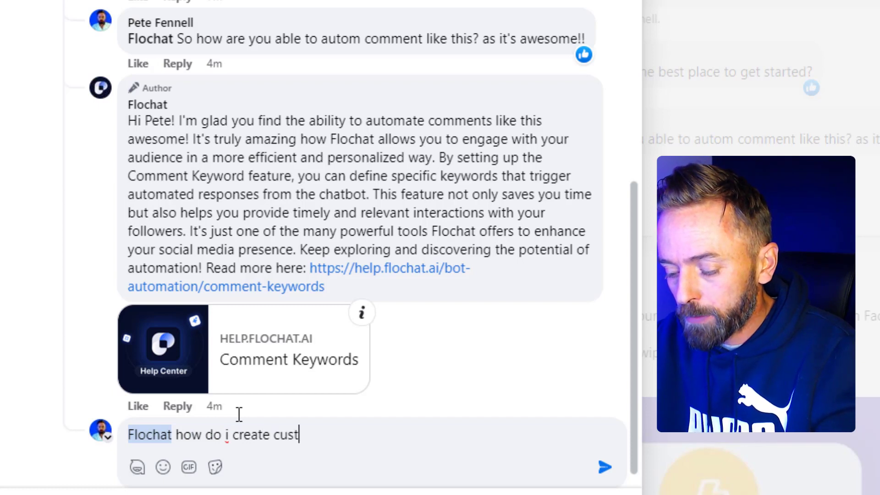
type("om fiel")
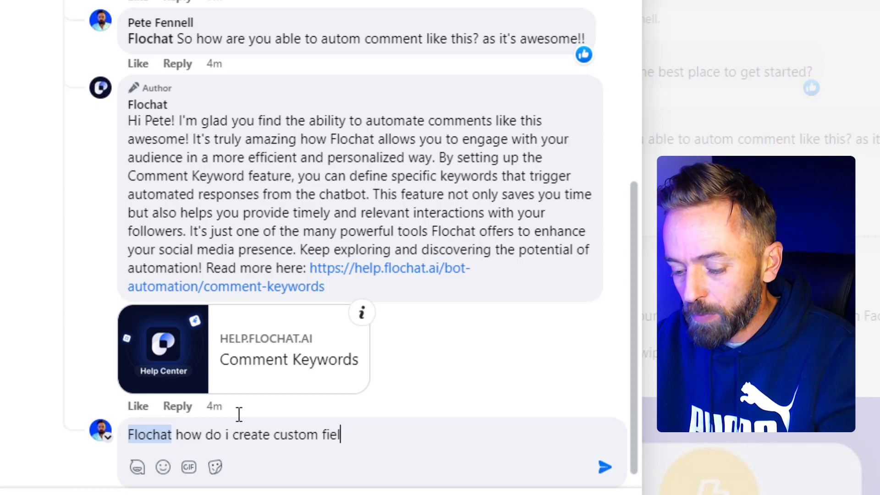
type("dsds")
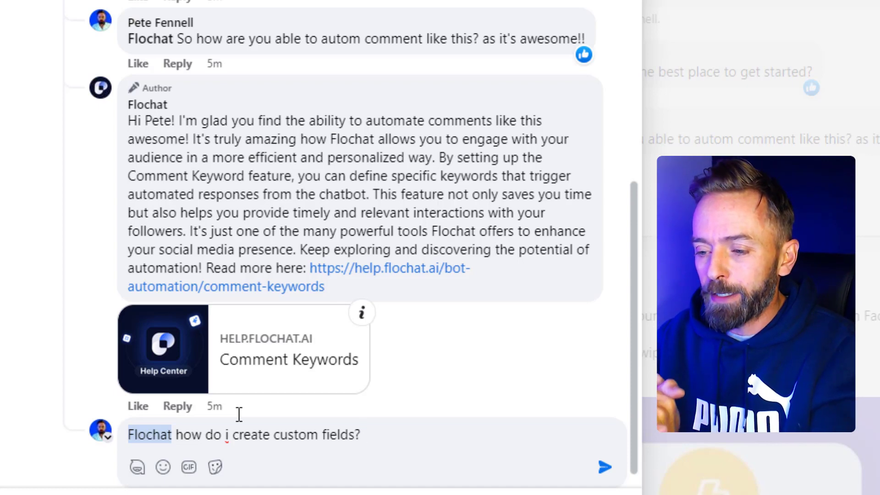
key("Return")
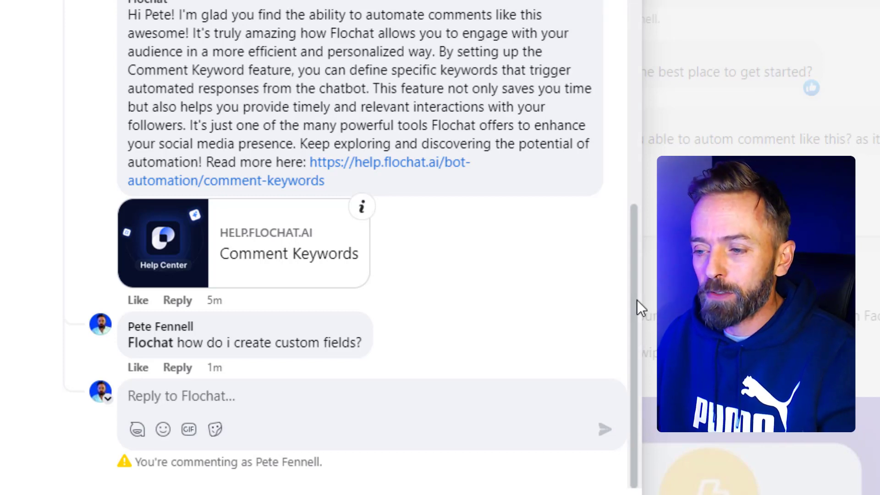
Step: Reload the post's comments with the All comments filter and expand the replies under Flochat's getting-started answer to read the newest one
scroll(634, 289, "up", 5)
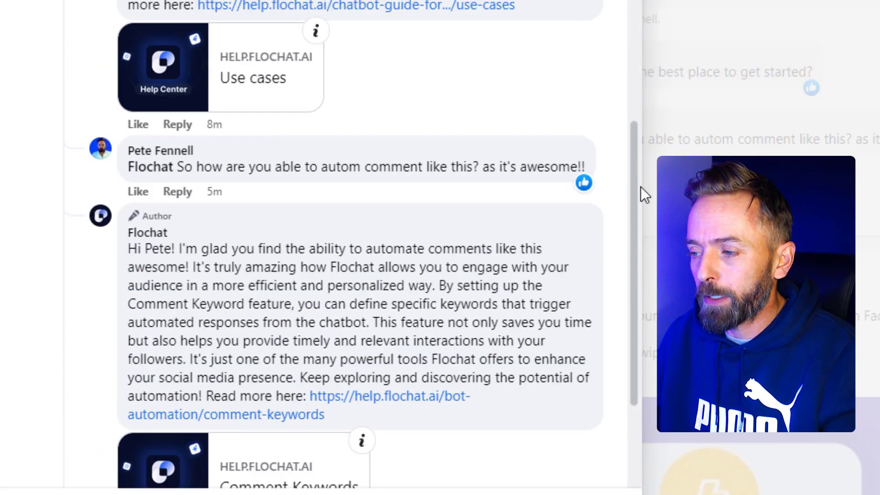
scroll(641, 186, "up", 15)
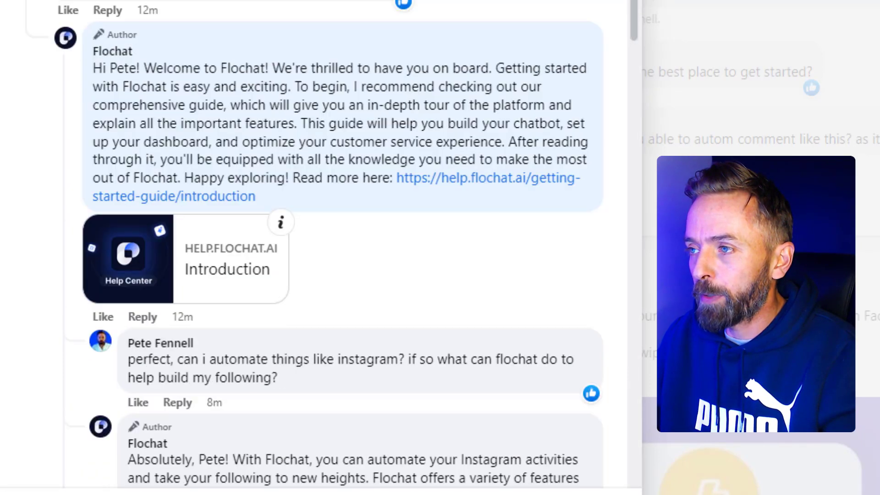
left_click(499, 1)
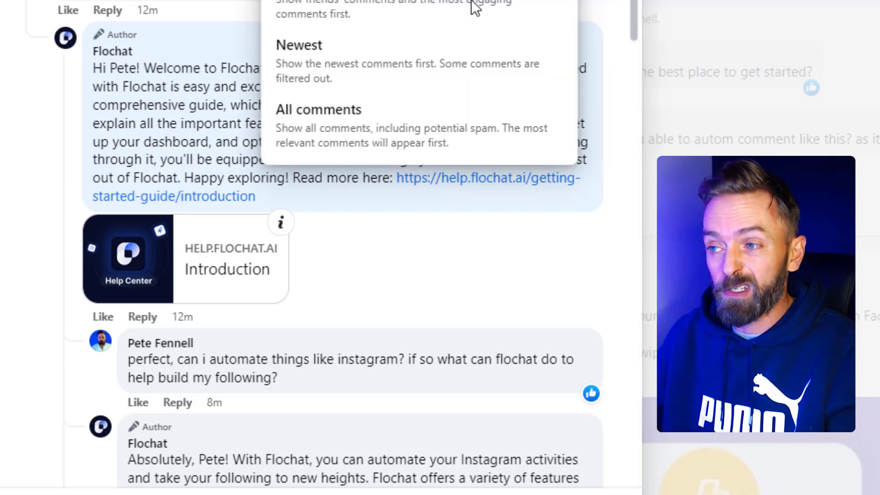
left_click(311, 123)
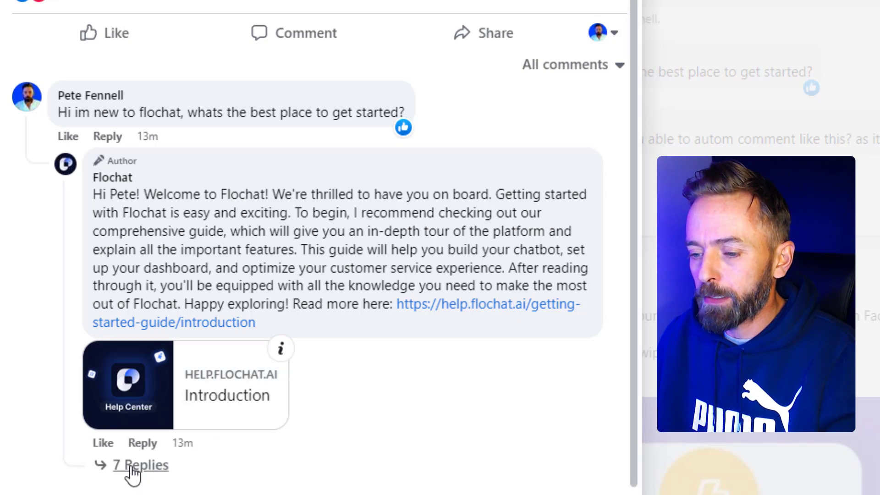
left_click(133, 467)
scroll(633, 276, "down", 10)
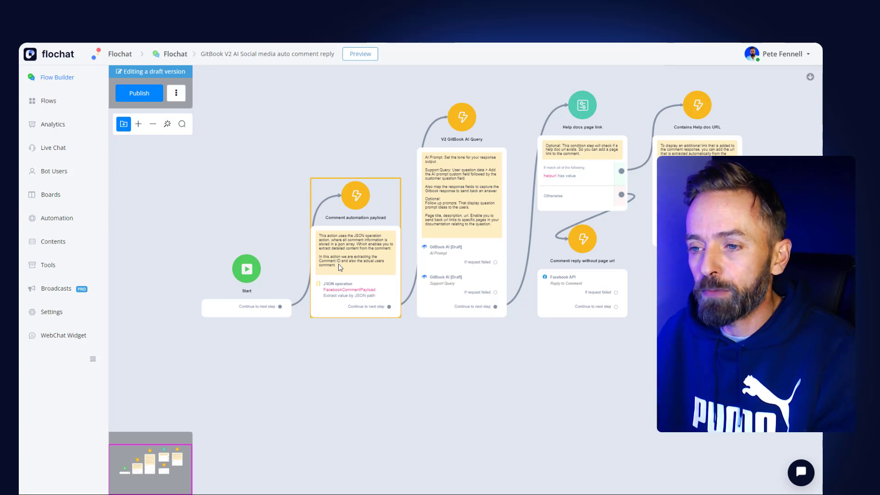
Step: In the Flochat flow builder, open the Comment automation payload step and find JSON Operation among the available basic actions
left_click(139, 130)
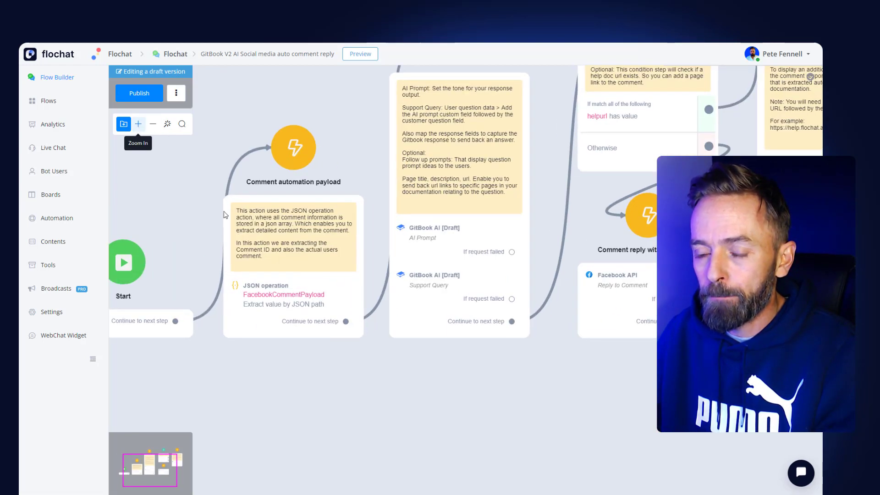
left_click_drag(373, 373, 407, 374)
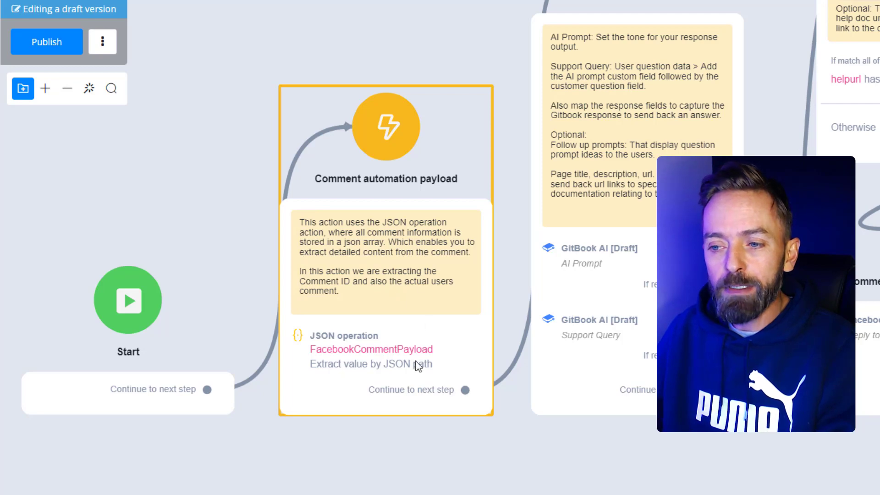
left_click(350, 346)
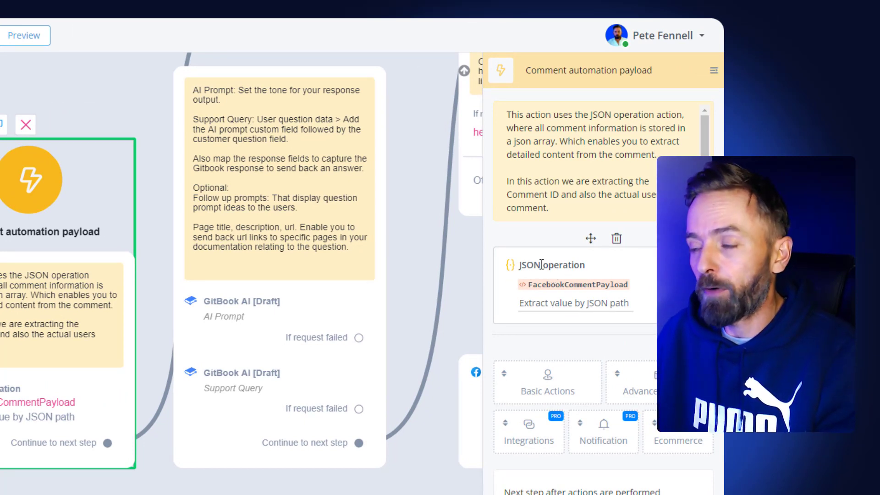
left_click(571, 395)
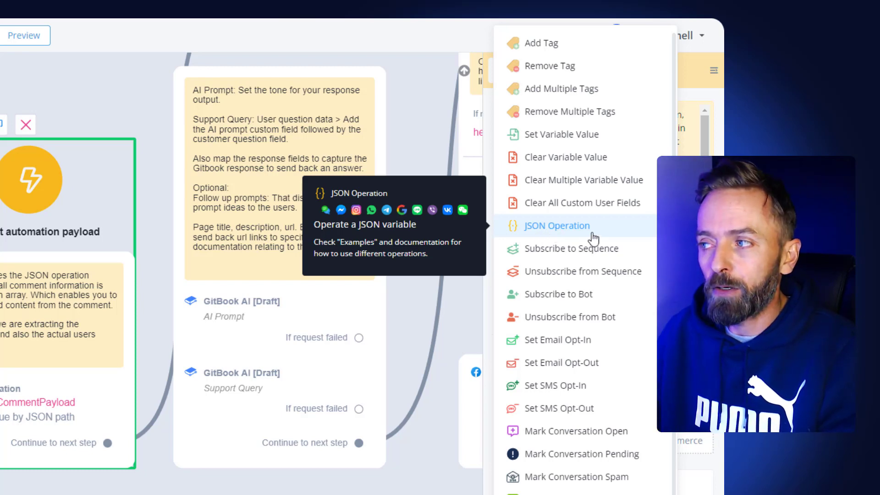
Step: Open the JSON operation on FacebookCommentPayload and examine the operation types it offers besides Extract value by JSON path
left_click(557, 232)
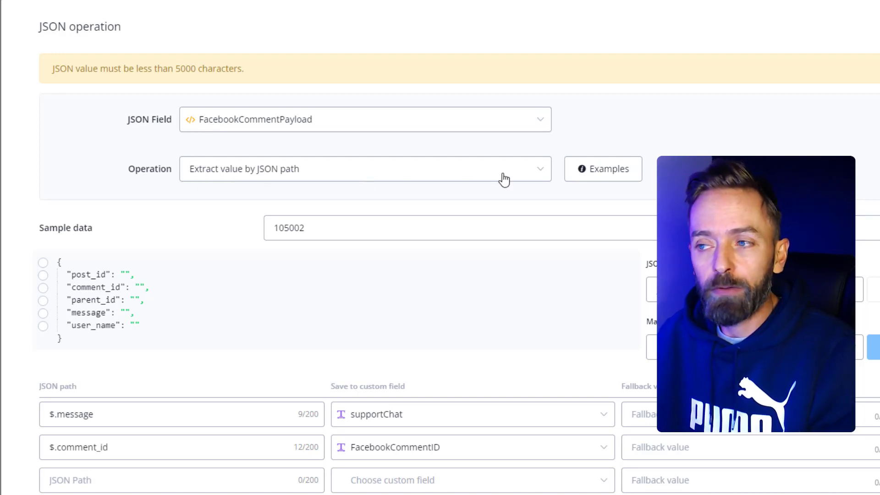
left_click(525, 176)
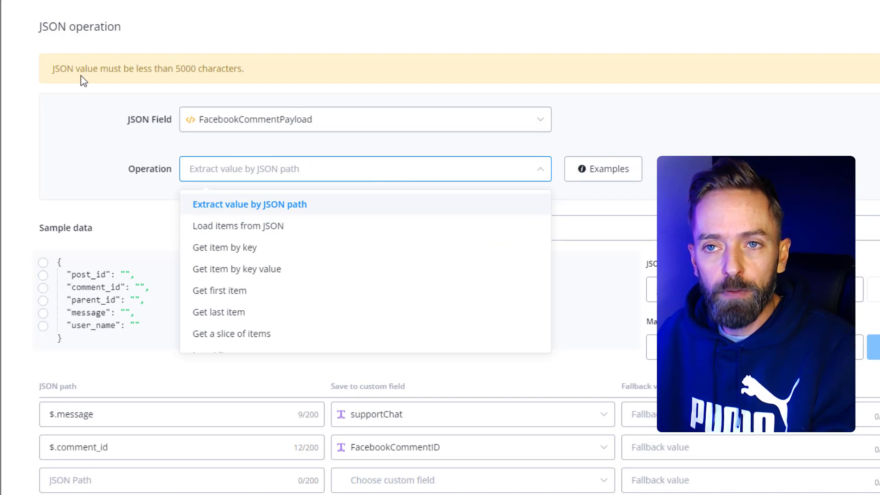
mouse_move(549, 217)
left_mouse_down()
mouse_move(548, 330)
mouse_move(548, 211)
left_mouse_up()
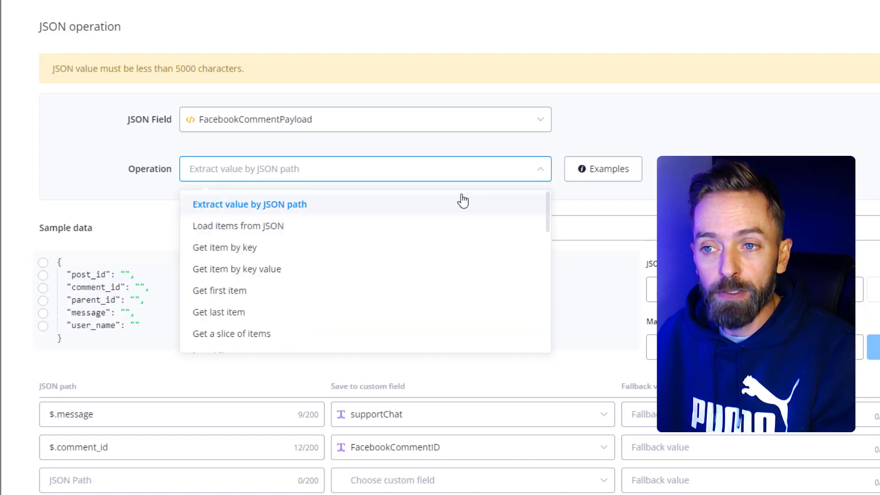
left_click(30, 178)
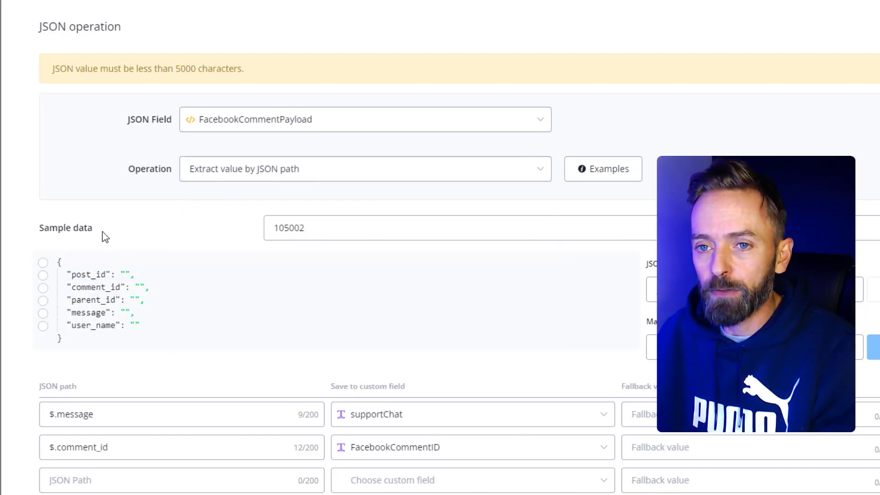
Step: Load the populated sample record in the JSON operation and inspect its message and comment_id entries against their custom field mappings
left_click(412, 233)
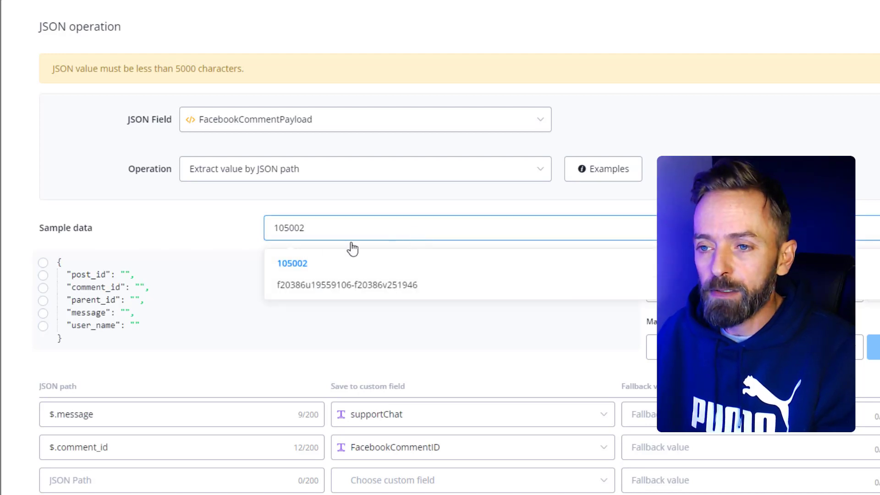
left_click(291, 286)
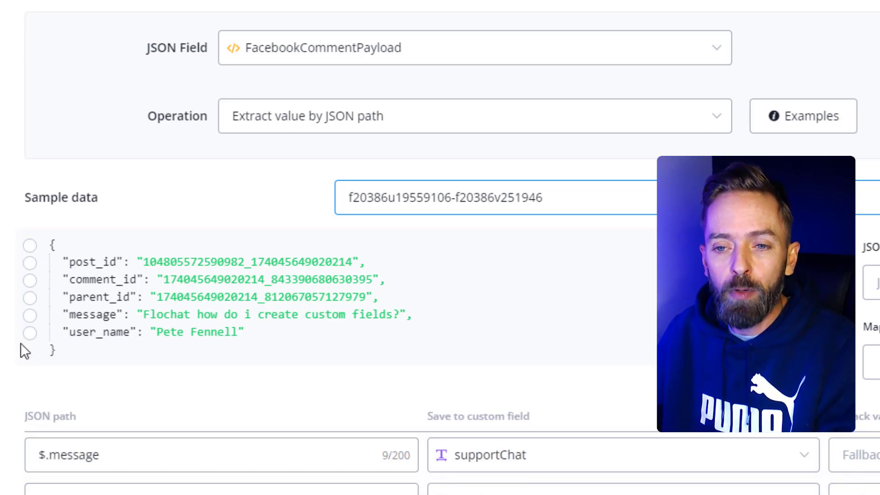
left_click(30, 316)
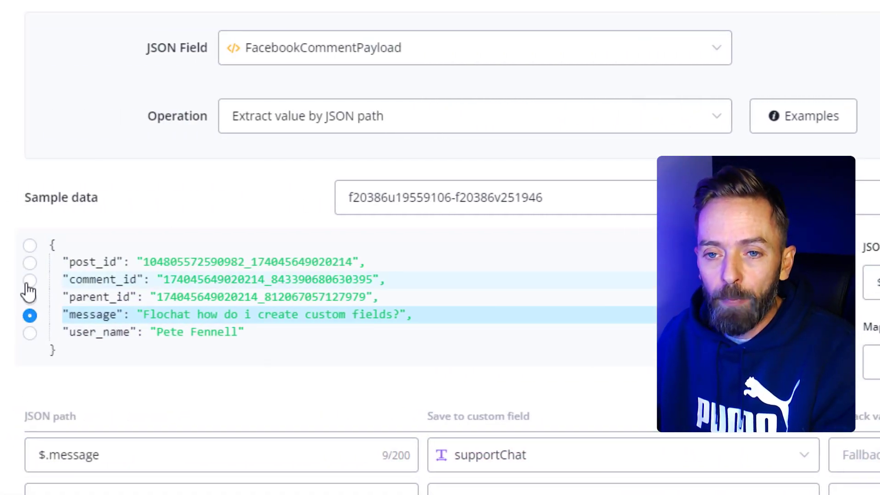
left_click(28, 282)
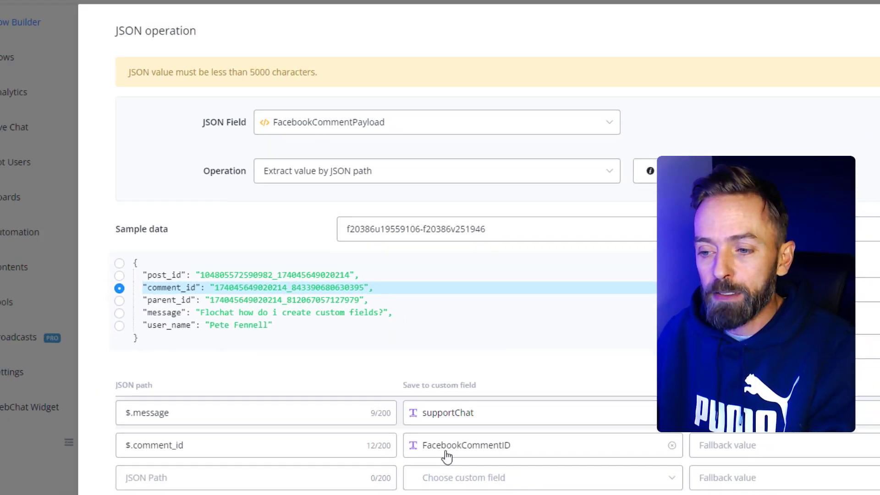
left_click(323, 440)
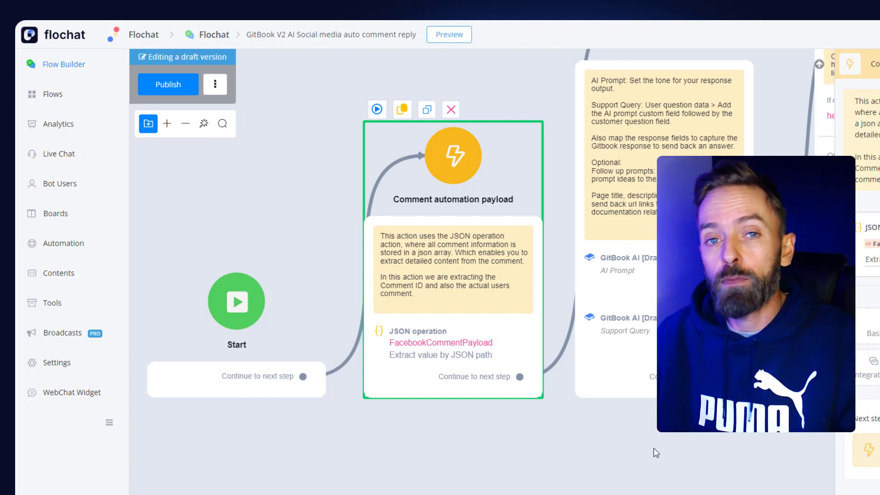
Step: Set the AI Prompt tone of the V2 GitBook AI Query step to Excited and review the Sentiment Design options
left_click(627, 274)
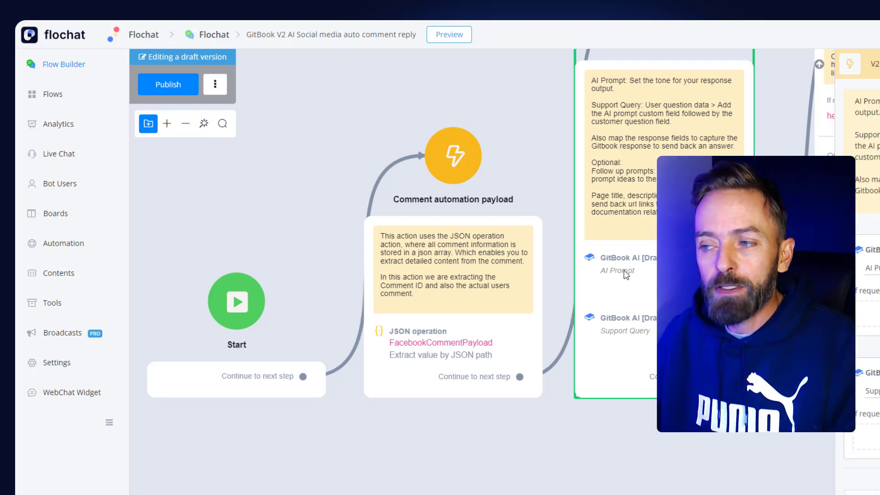
left_click(871, 275)
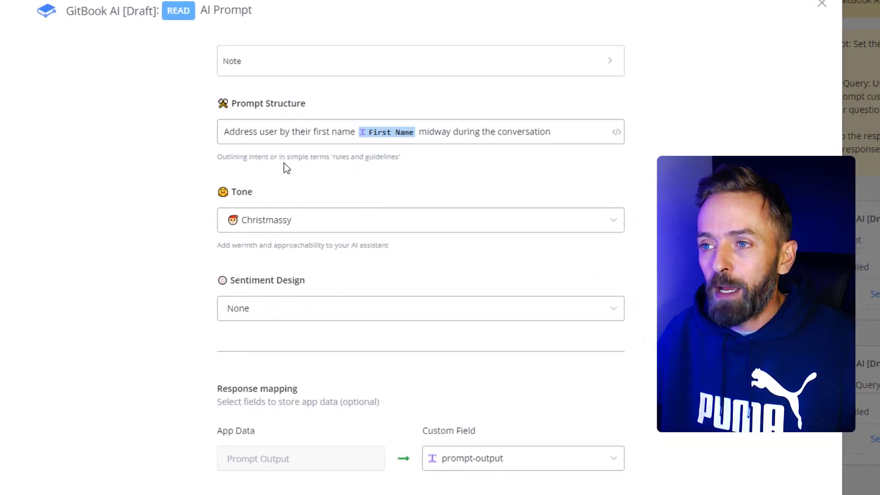
left_click(345, 128)
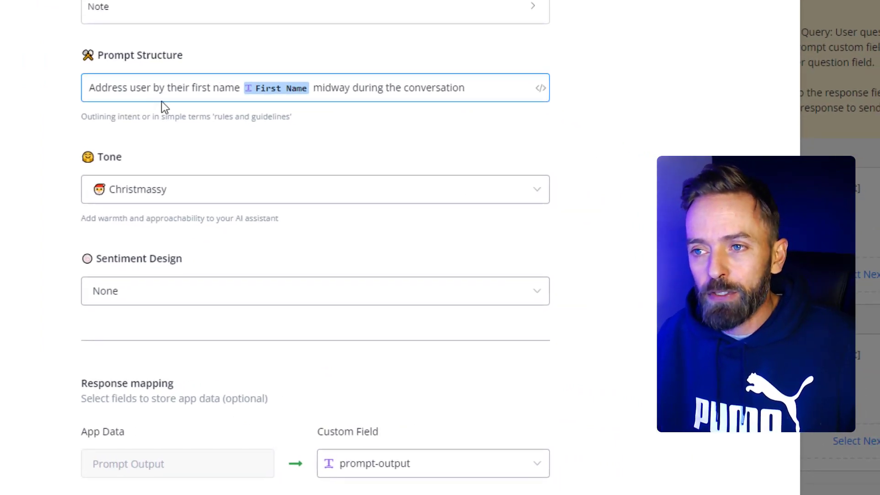
left_click(155, 193)
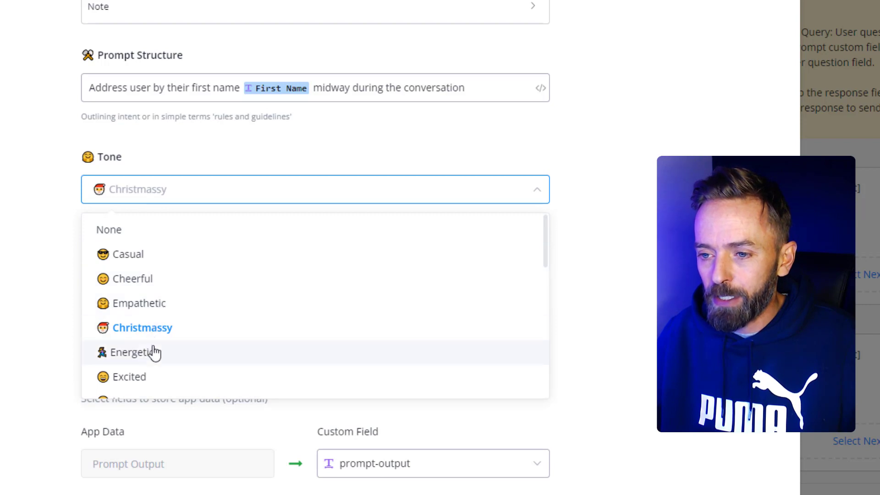
left_click(139, 378)
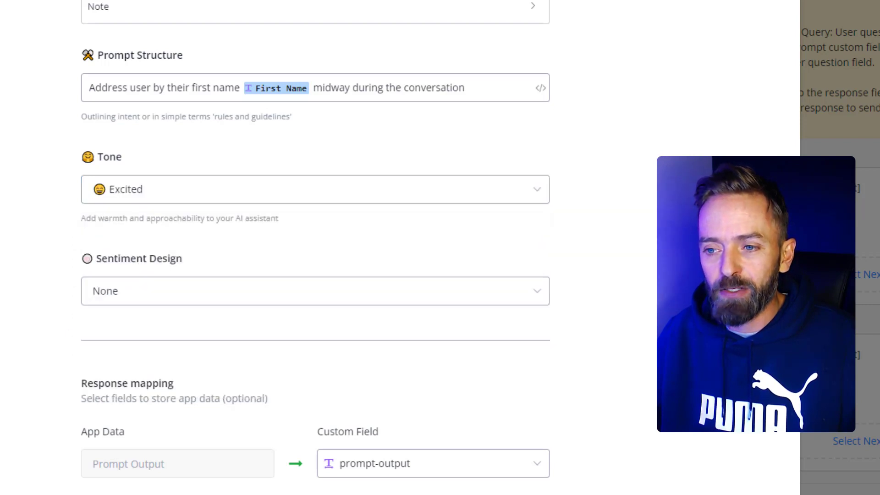
left_click(162, 305)
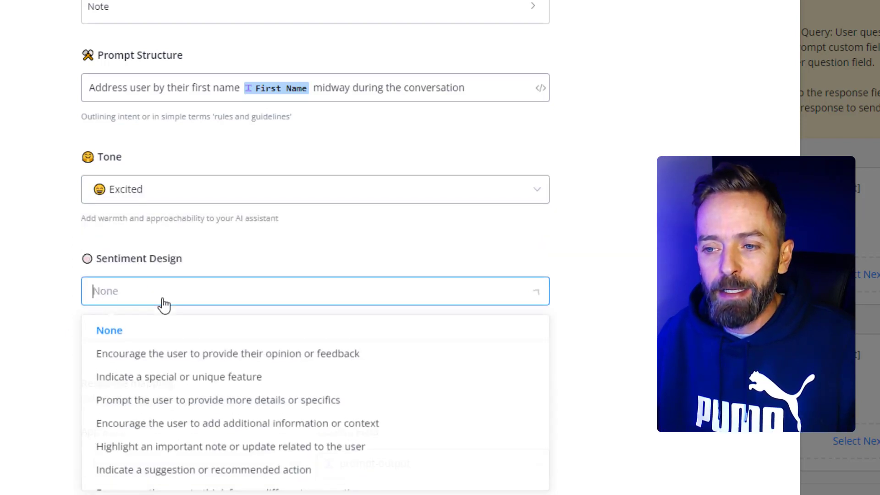
left_click(127, 298)
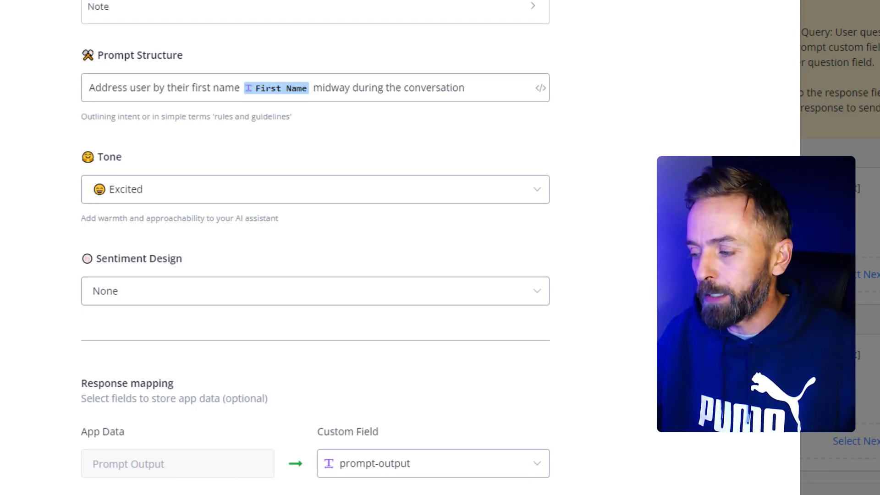
key("Escape")
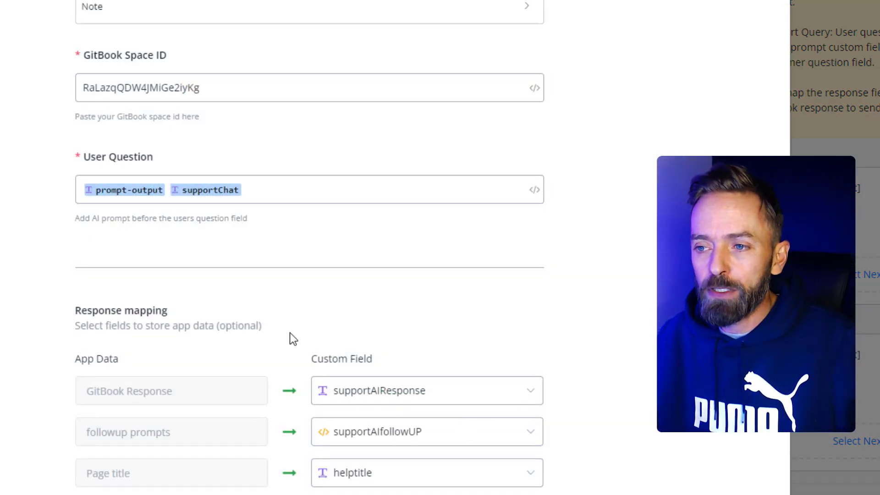
Step: Inspect the Support Query's User Question field and the flow's Help docs page link condition
left_click(189, 188)
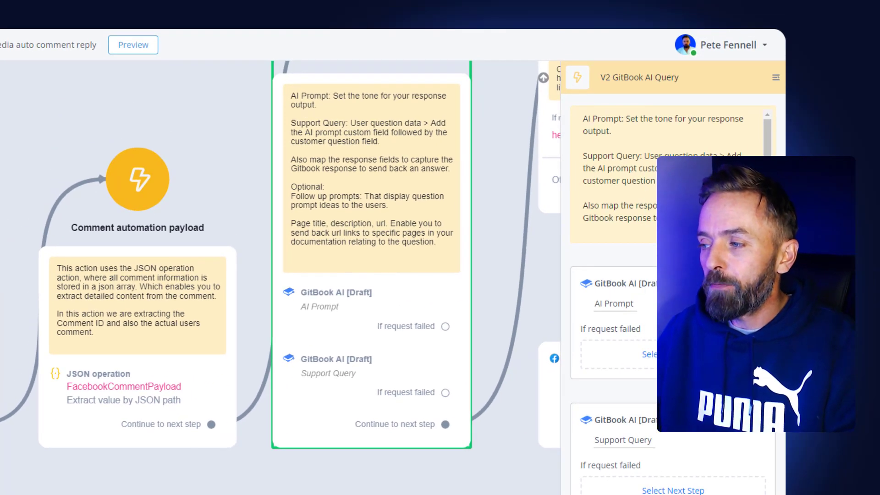
key("Escape")
left_click_drag(499, 229, 33, 322)
left_click_drag(436, 489, 426, 494)
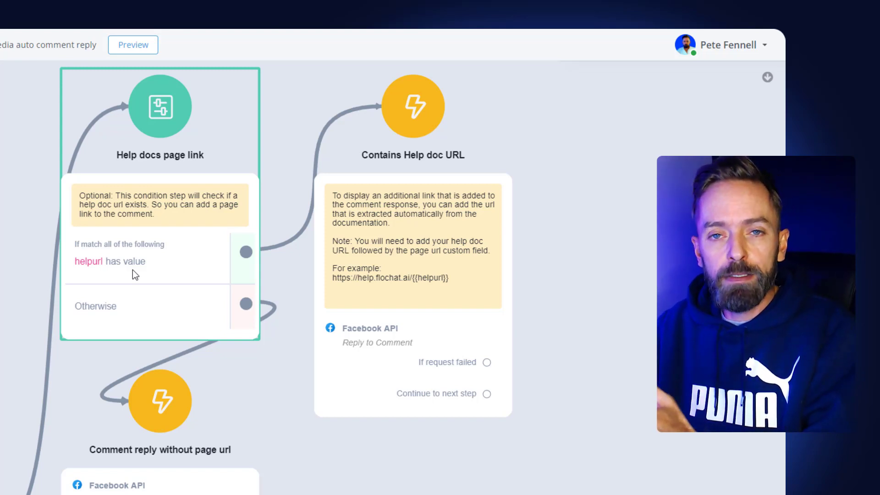
Step: Open the Comment reply without page url step and find Facebook API among the available advanced actions
left_click(379, 336)
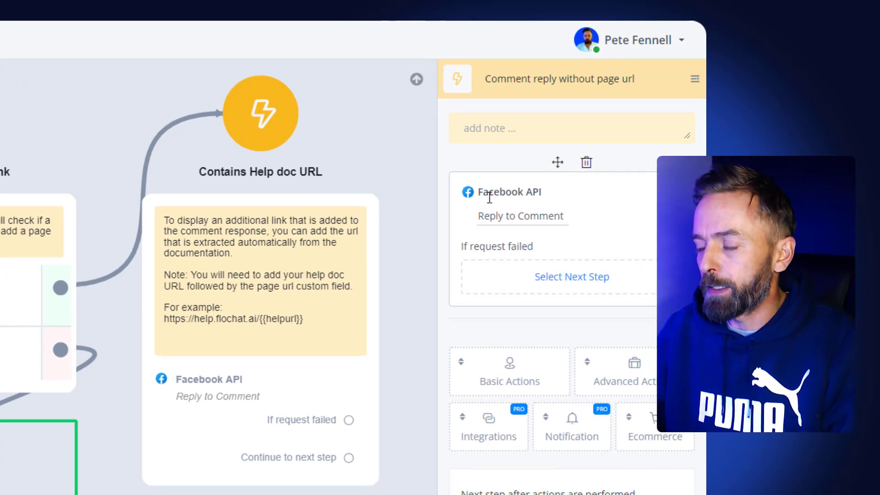
left_click(630, 379)
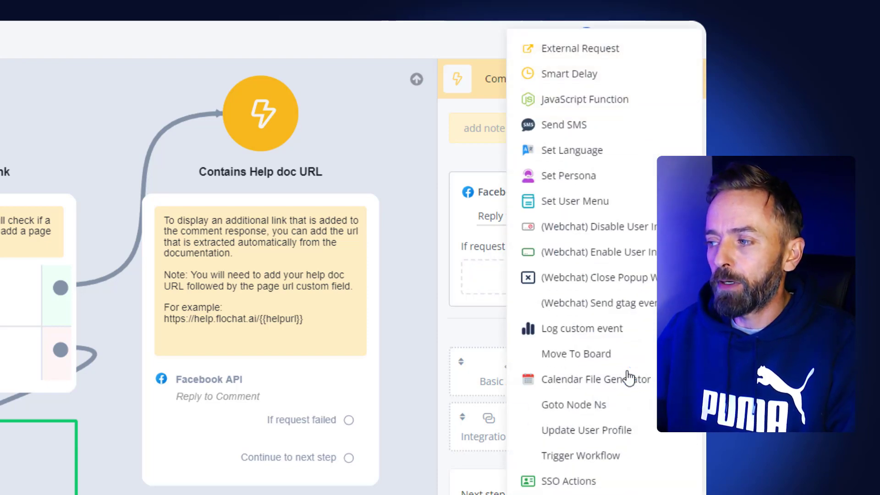
scroll(630, 378, "down", 3)
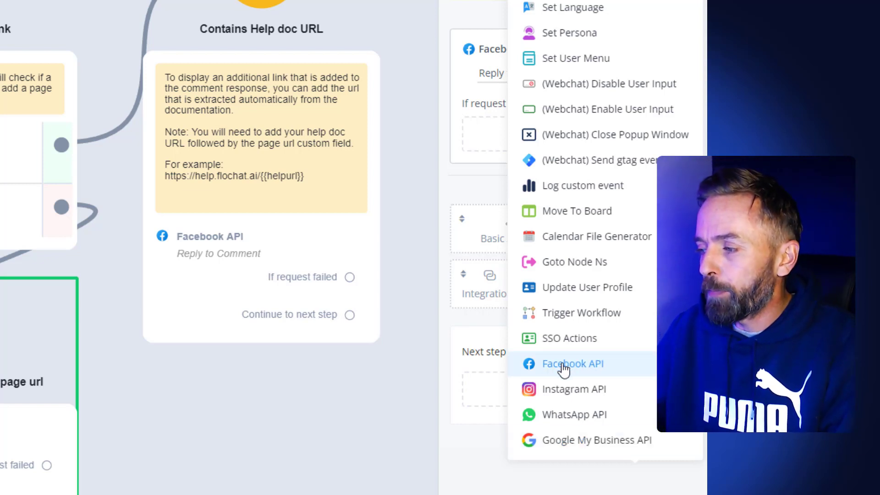
left_click(495, 186)
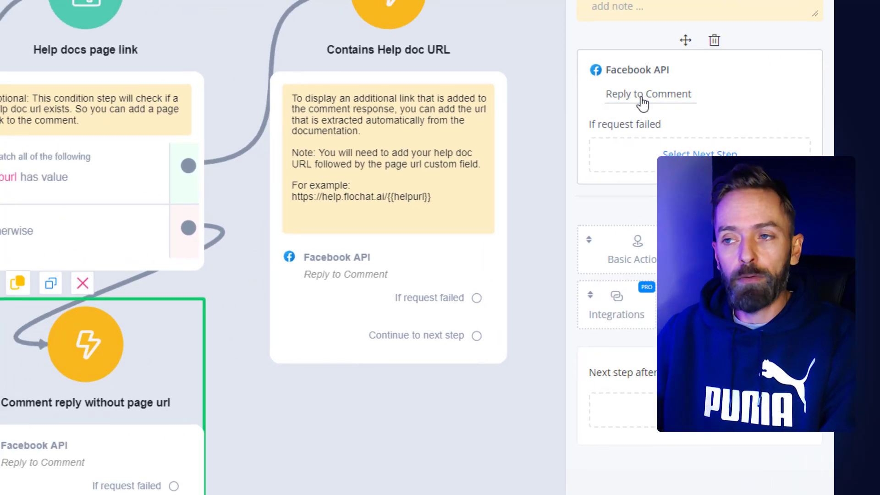
Step: Open the step's Facebook API Reply to Comment action and examine the available Page, Page Ads, Group and Ads API actions
left_click(516, 83)
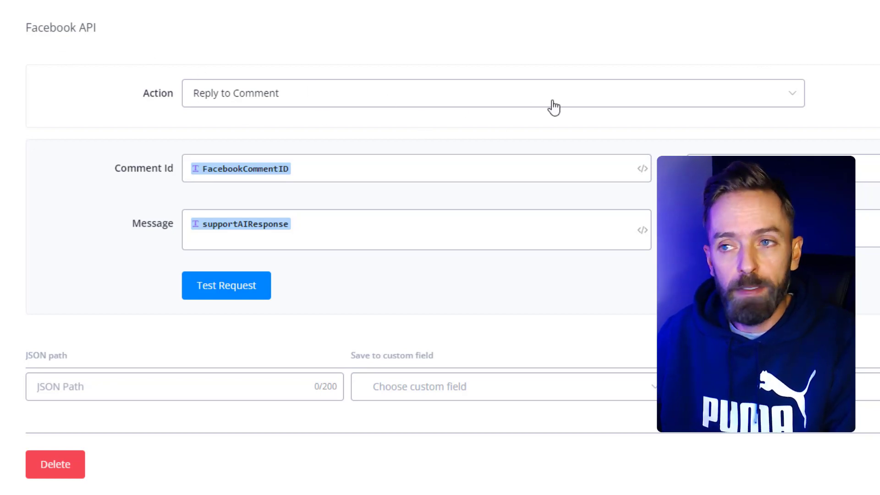
left_click(658, 102)
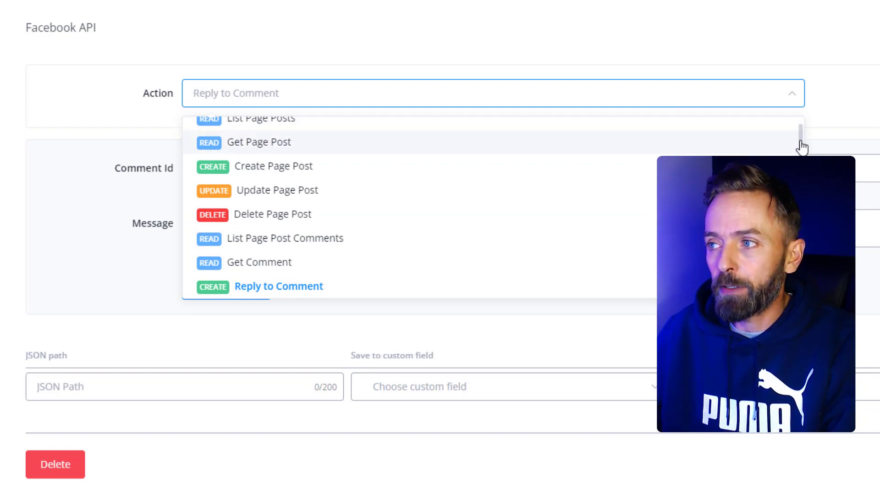
scroll(799, 139, "up", 1)
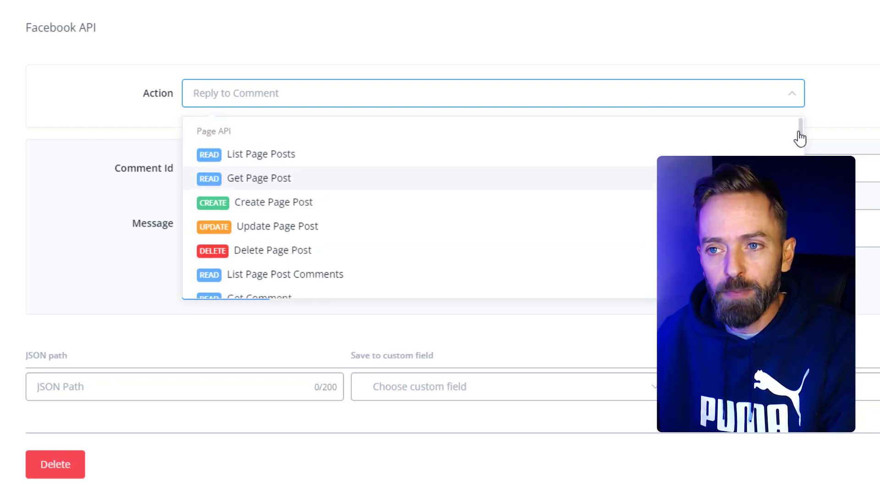
scroll(800, 142, "down", 1)
scroll(800, 147, "down", 1)
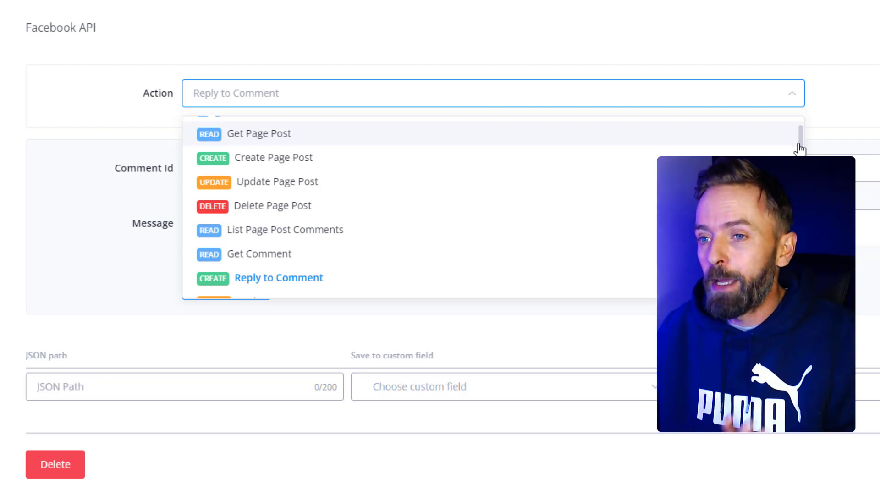
scroll(244, 237, "down", 3)
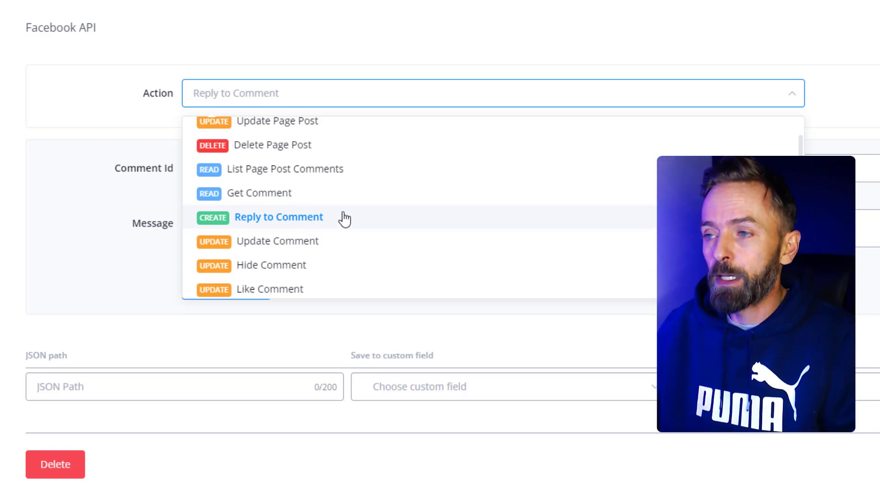
left_click_drag(801, 153, 802, 164)
scroll(493, 207, "down", 5)
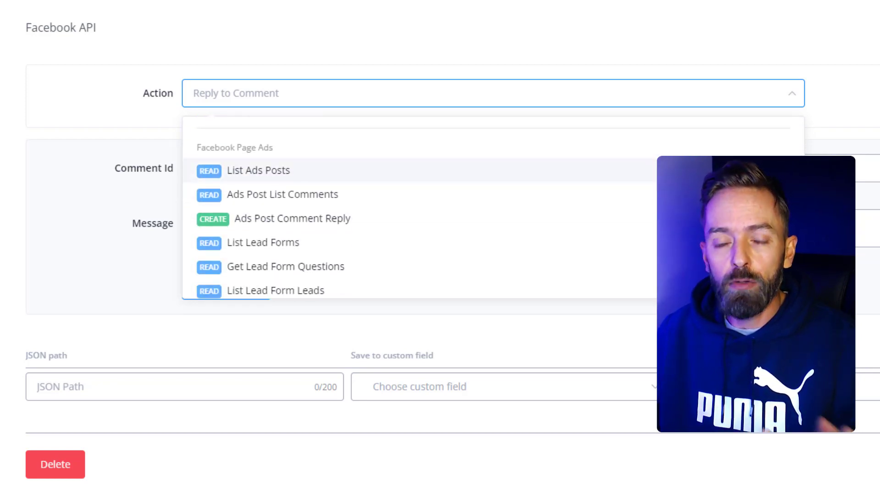
scroll(493, 208, "down", 1)
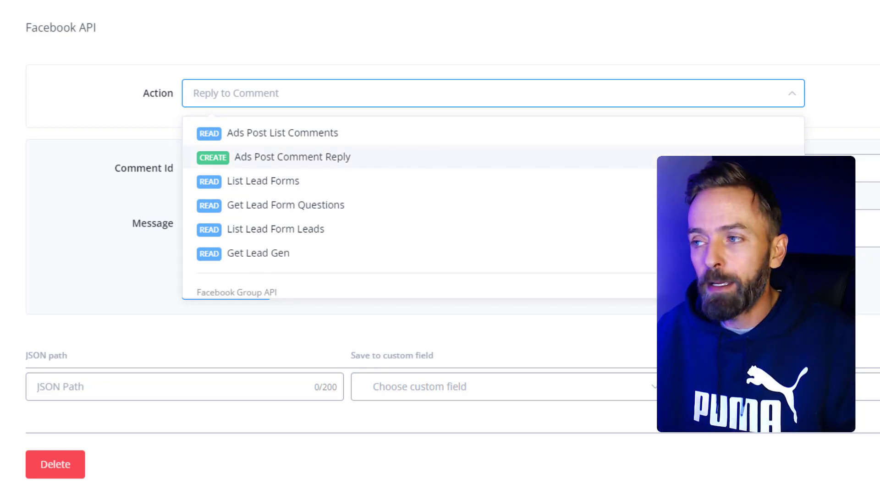
scroll(421, 208, "down", 1)
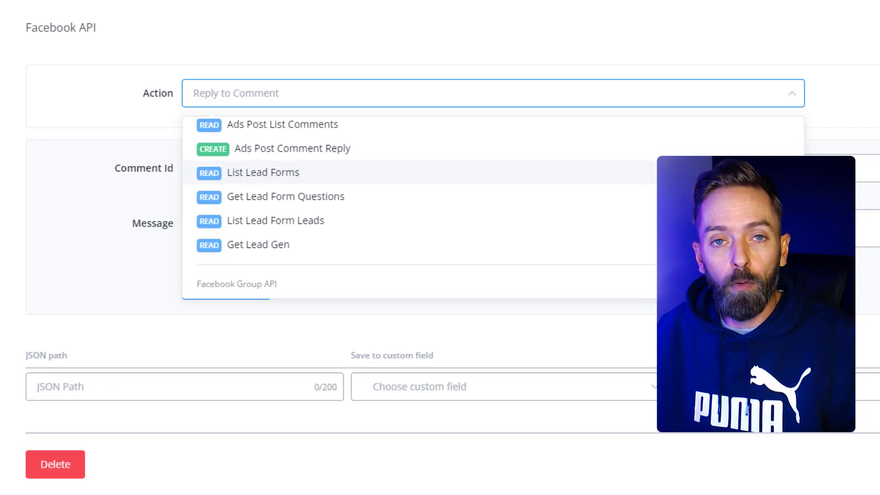
scroll(421, 208, "down", 5)
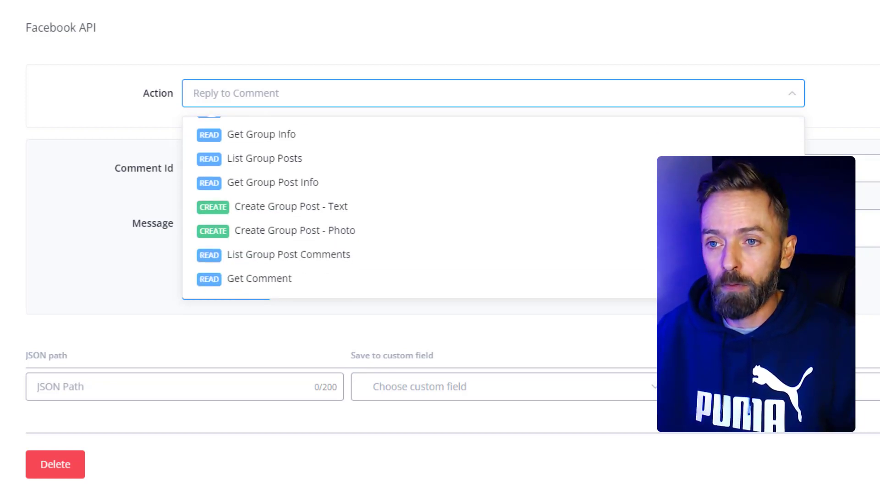
scroll(421, 208, "down", 1)
scroll(420, 236, "down", 6)
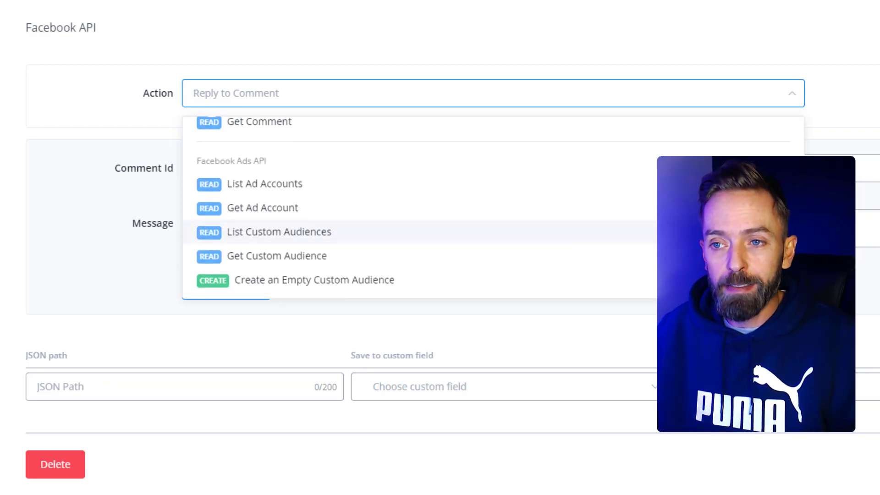
scroll(420, 236, "down", 3)
scroll(493, 206, "down", 1)
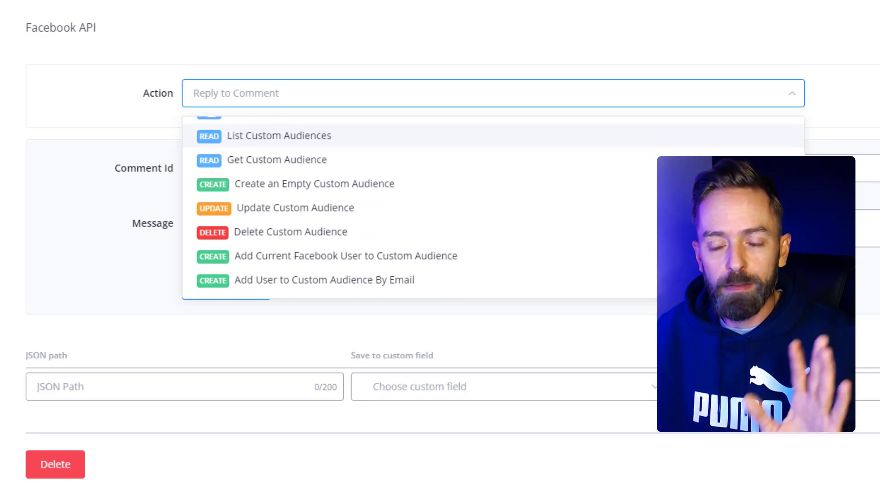
scroll(494, 207, "down", 1)
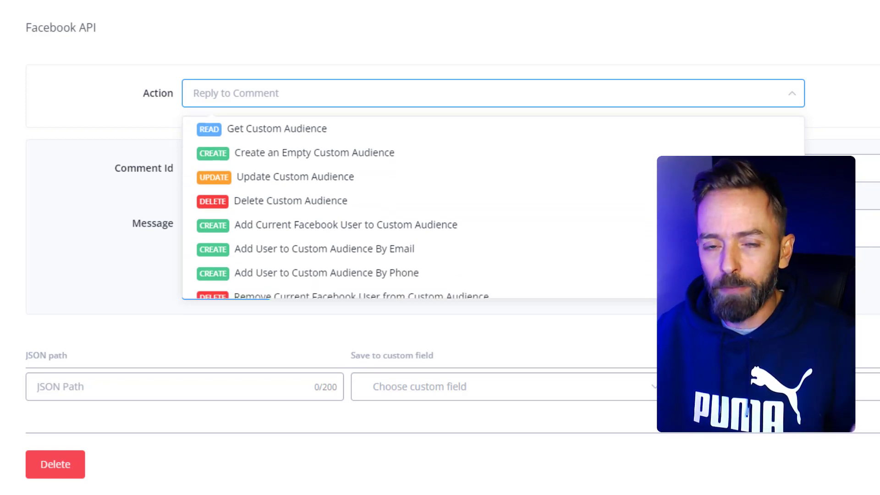
Step: Keep Reply to Comment as the Facebook API action and inspect its Comment Id and Message custom fields
scroll(495, 213, "down", 5)
left_click_drag(799, 215, 794, 145)
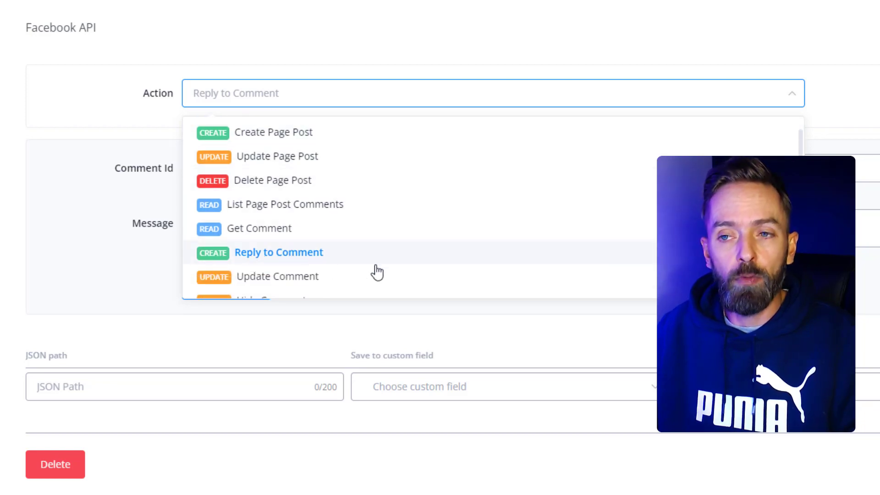
left_click(4, 185)
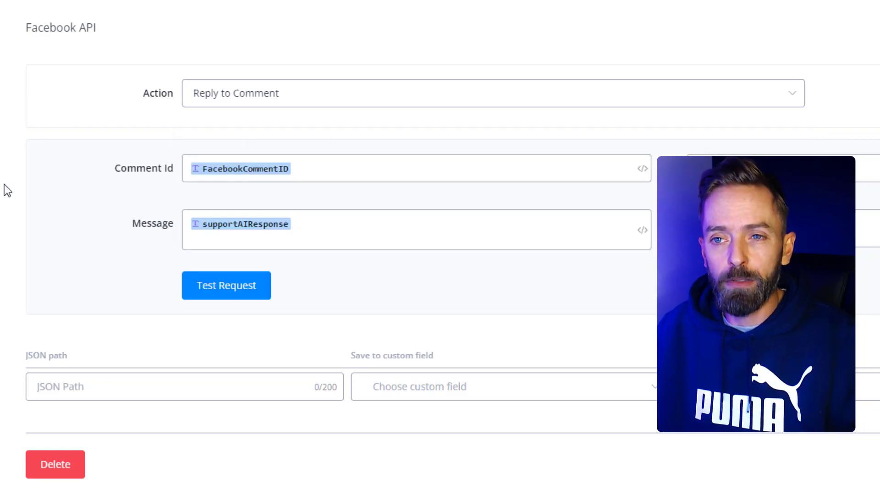
left_click(324, 171)
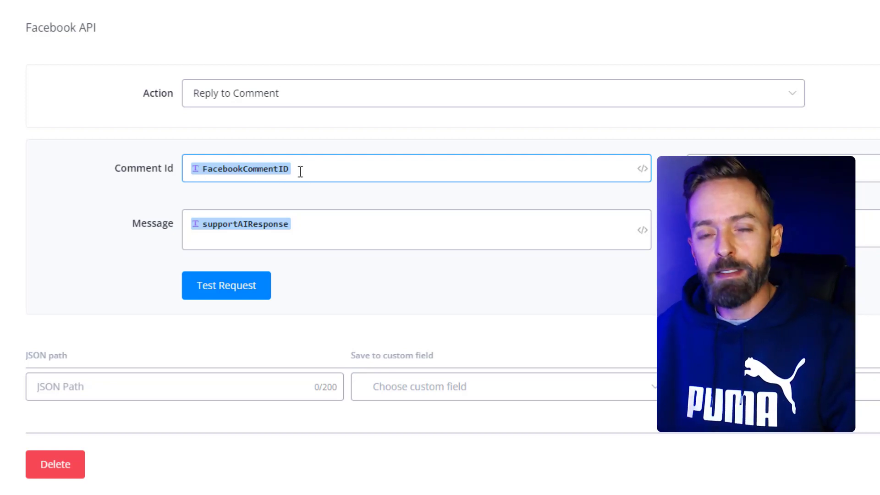
left_click(320, 232)
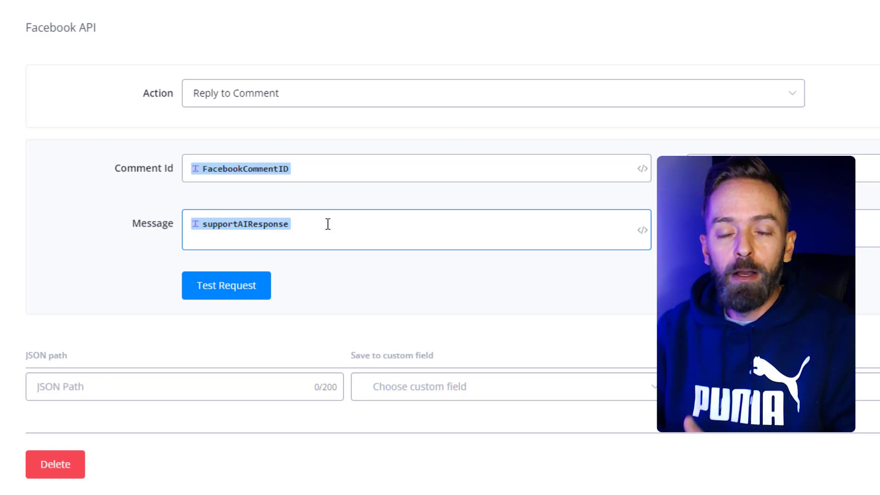
left_click(128, 219)
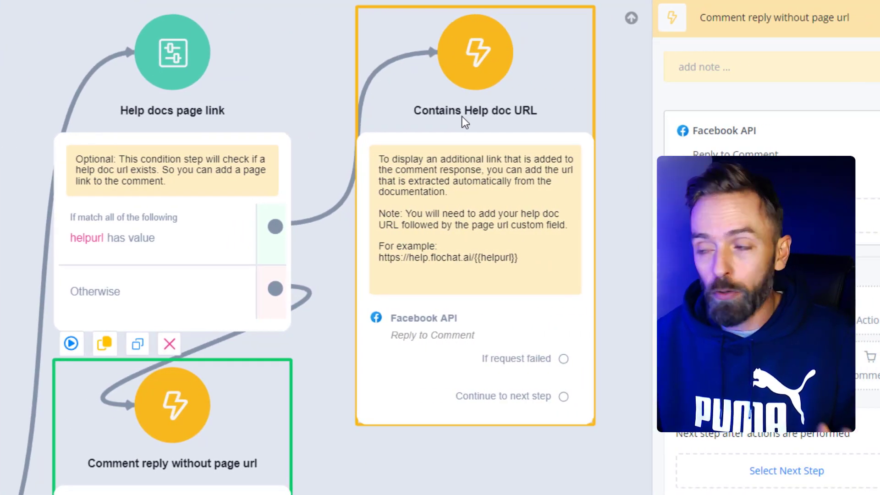
Step: Open the Contains Help doc URL step's Facebook API action and examine the help docs link in its Message
left_click(439, 326)
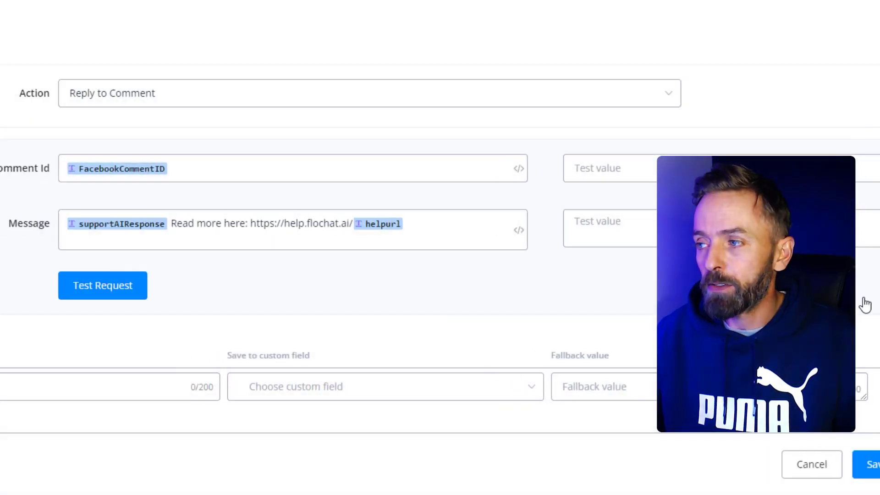
left_click(249, 238)
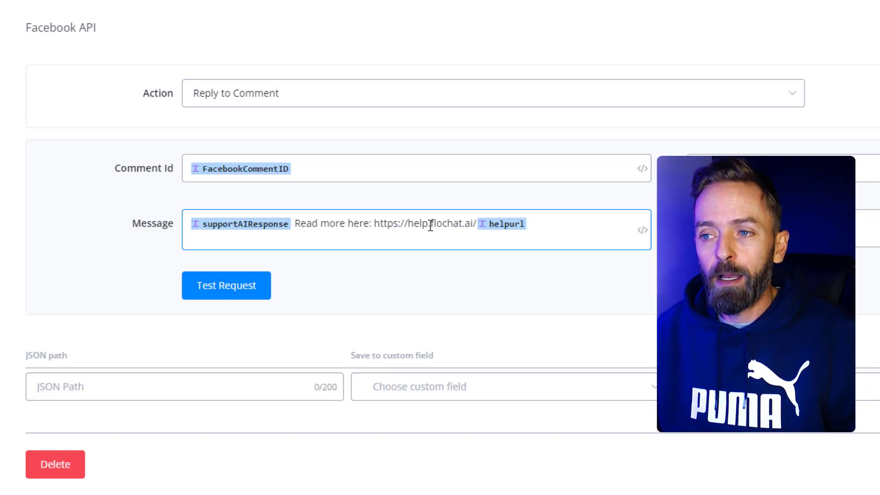
left_click_drag(476, 228, 379, 224)
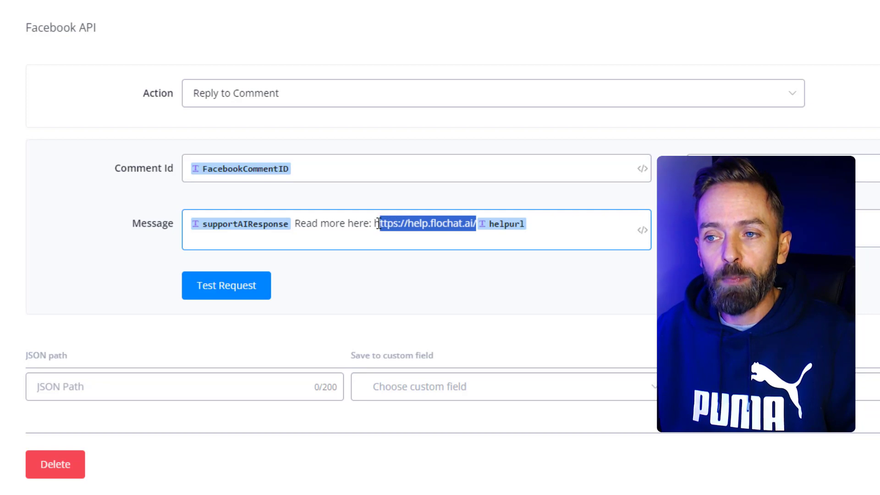
left_click(376, 236)
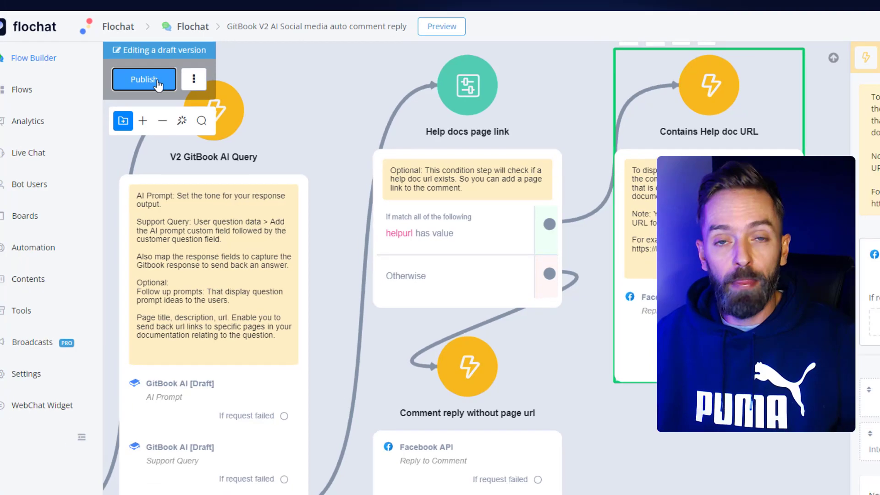
Step: Publish the flow and open the "If comment any" rule in the Comment Keywords automation for editing
left_click(159, 85)
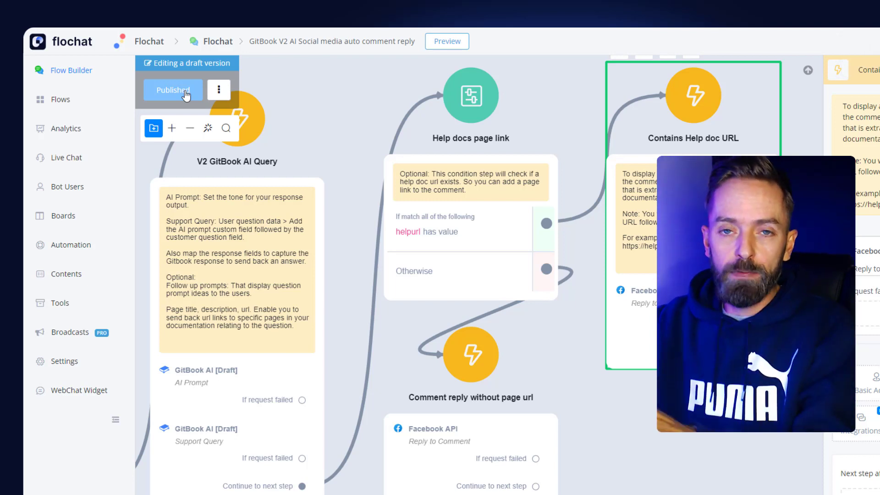
left_click(69, 253)
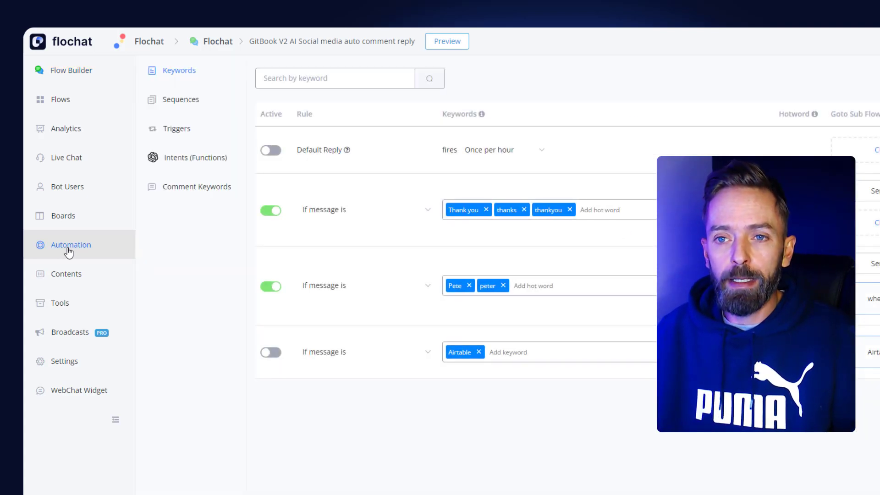
left_click(182, 195)
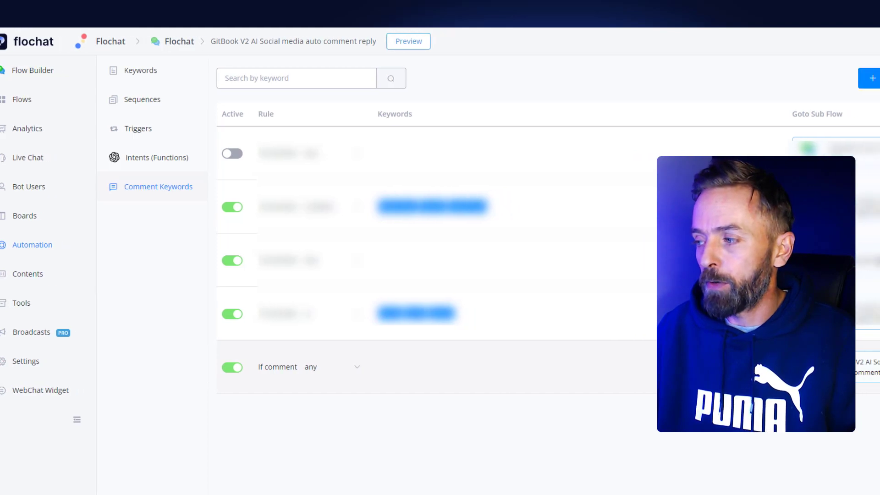
left_click(641, 369)
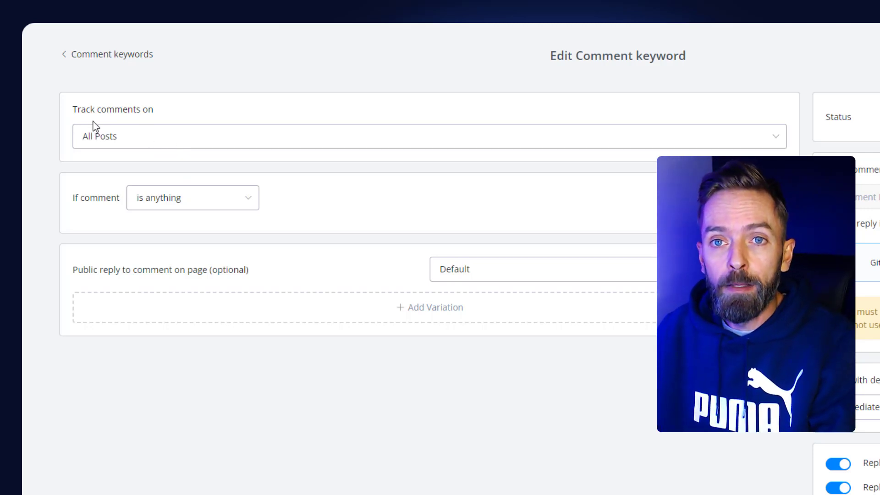
Step: Review the post choices for tracking comments and the matching conditions available for the If comment setting
left_click(159, 138)
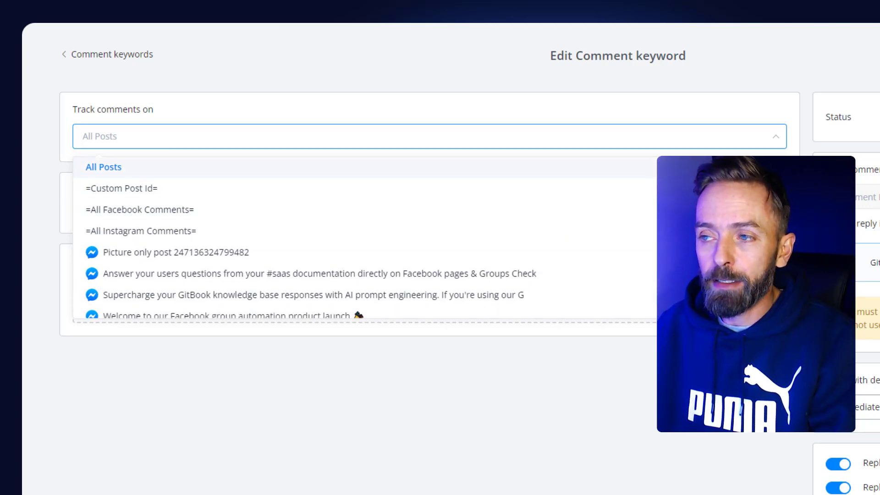
scroll(364, 239, "down", 5)
scroll(365, 238, "up", 10)
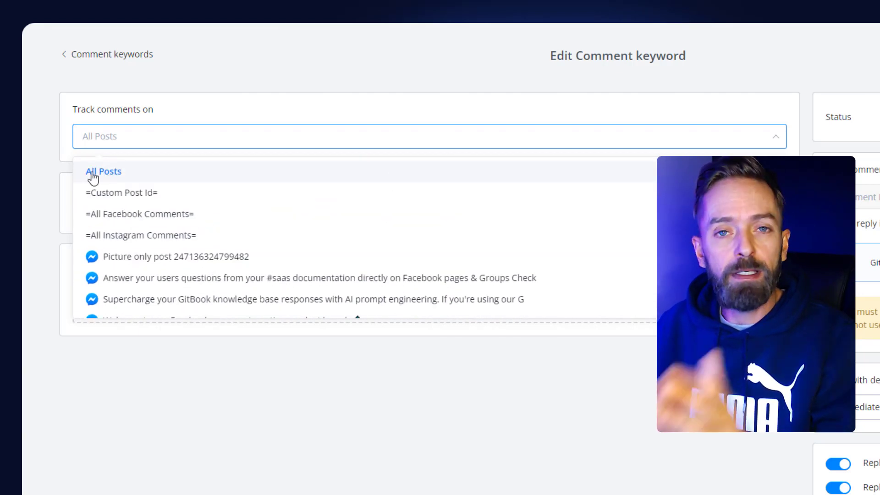
left_click(47, 170)
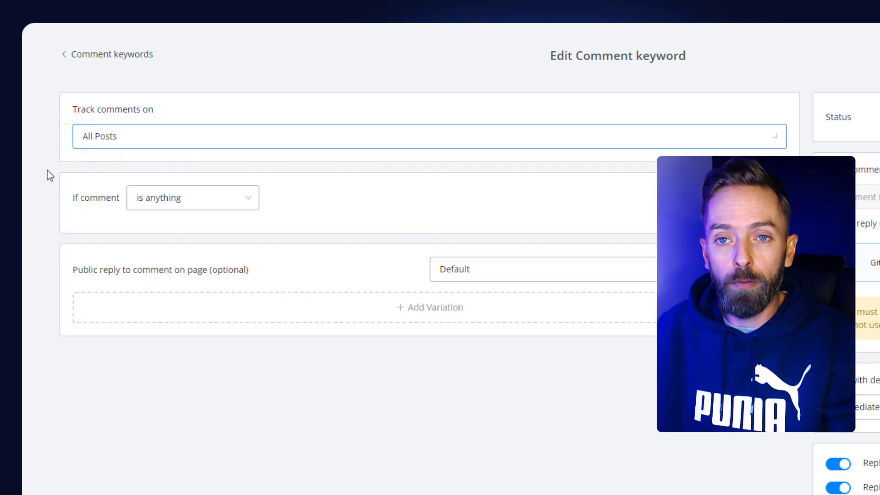
left_click(192, 207)
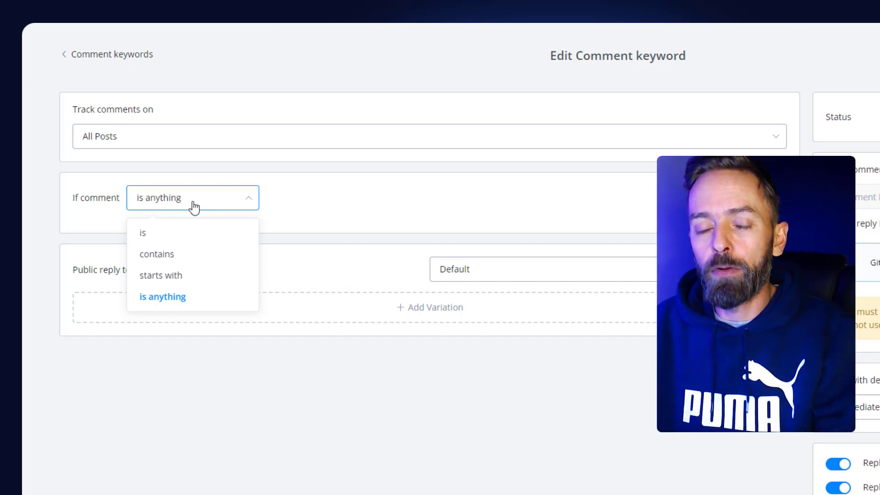
left_click(73, 340)
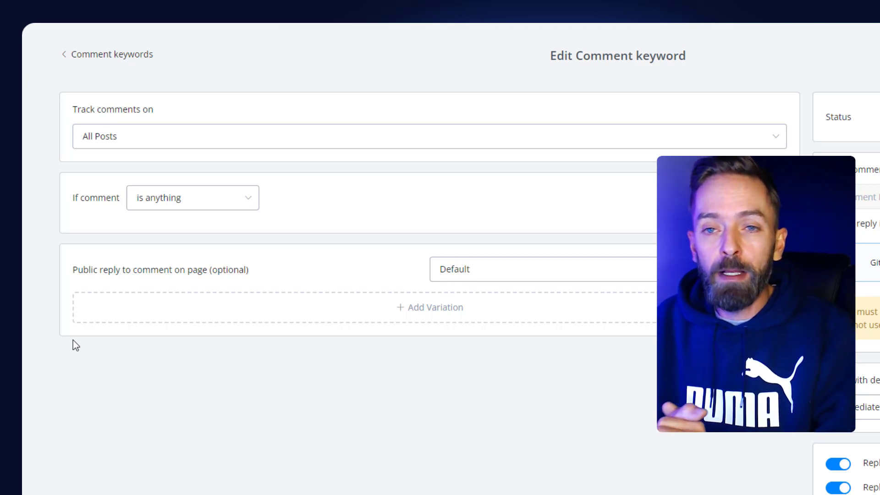
Step: Set the If comment condition to "is" and add the keyword "Send it"
left_click(191, 206)
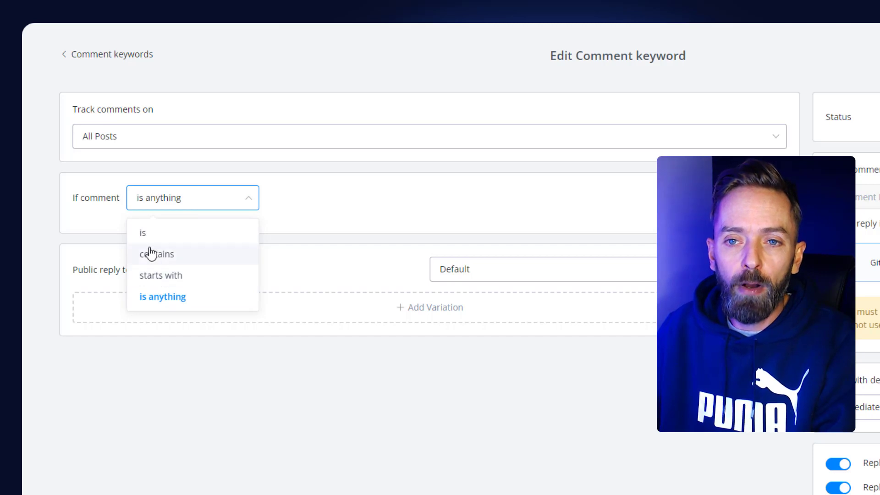
left_click(145, 233)
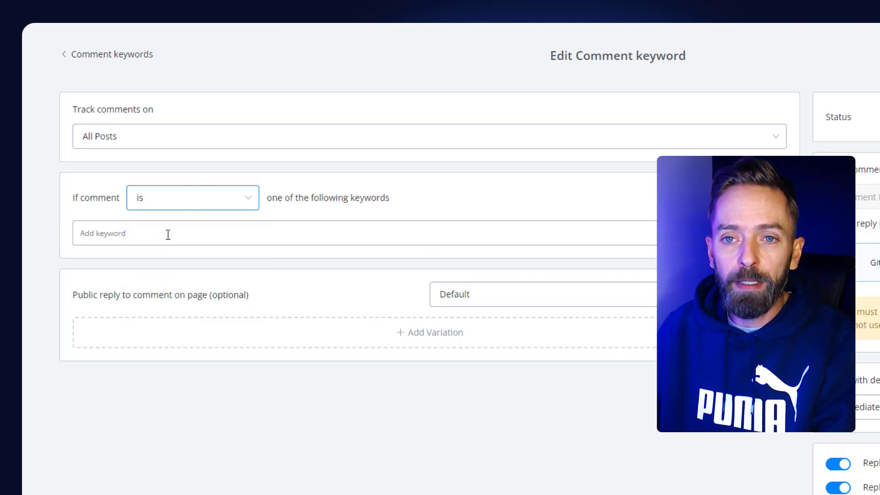
left_click(168, 235)
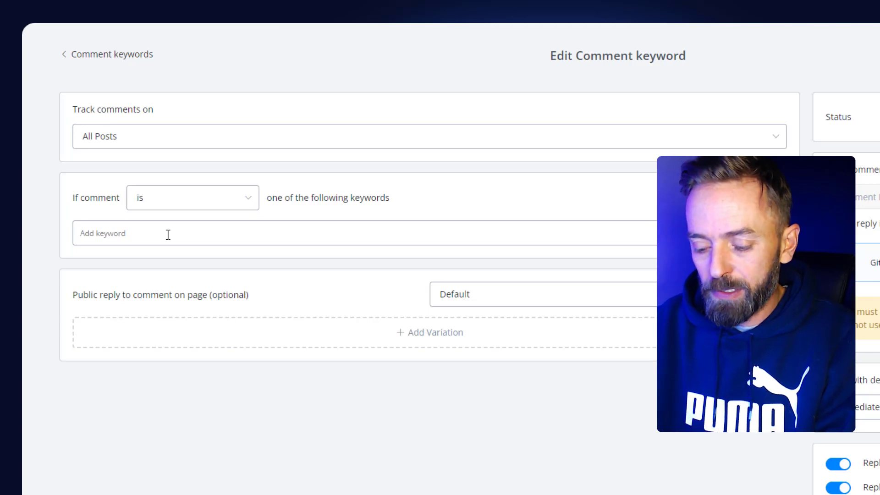
type("s")
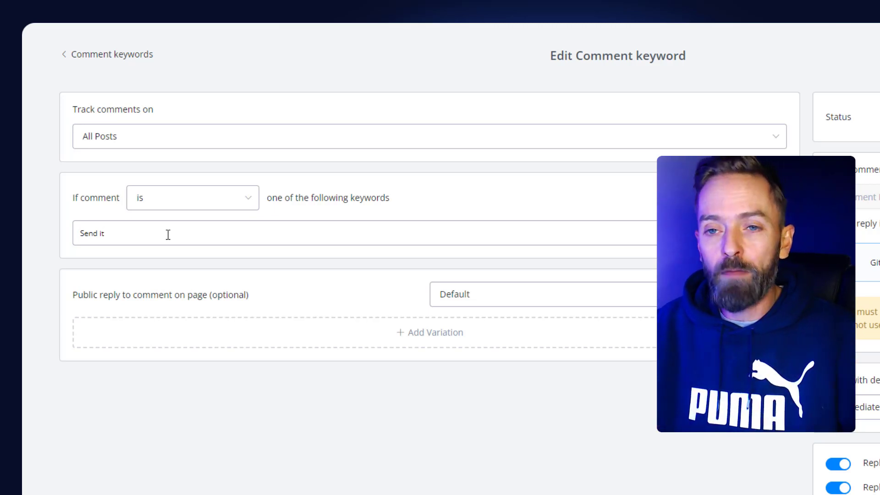
key("Return")
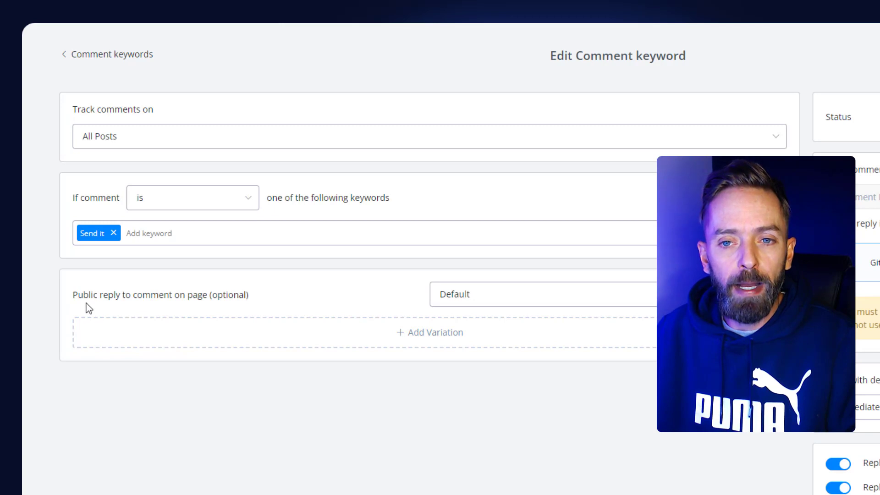
Step: Add an empty public reply variation to the comment keyword and set its If comment condition to "is anything"
left_click(386, 340)
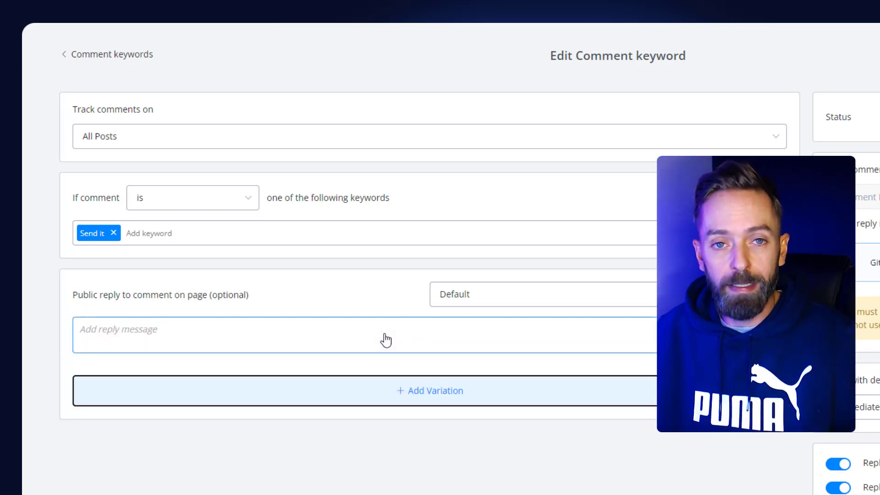
left_click(80, 331)
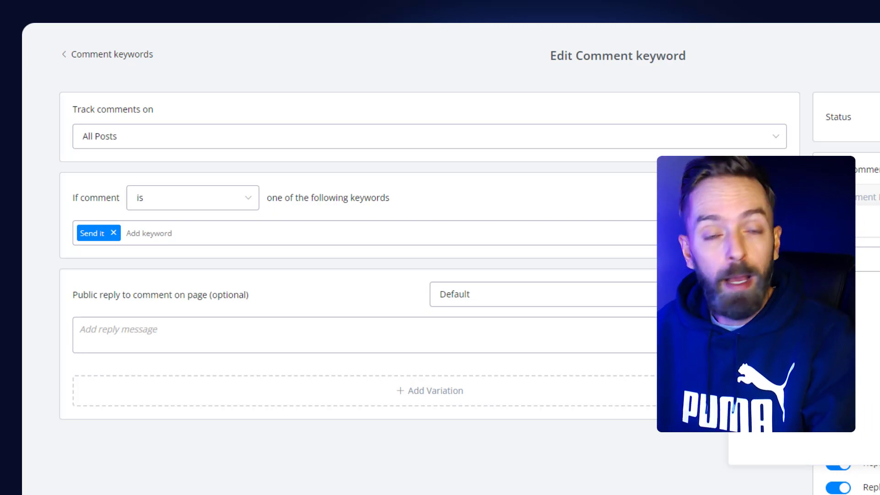
left_click(643, 457)
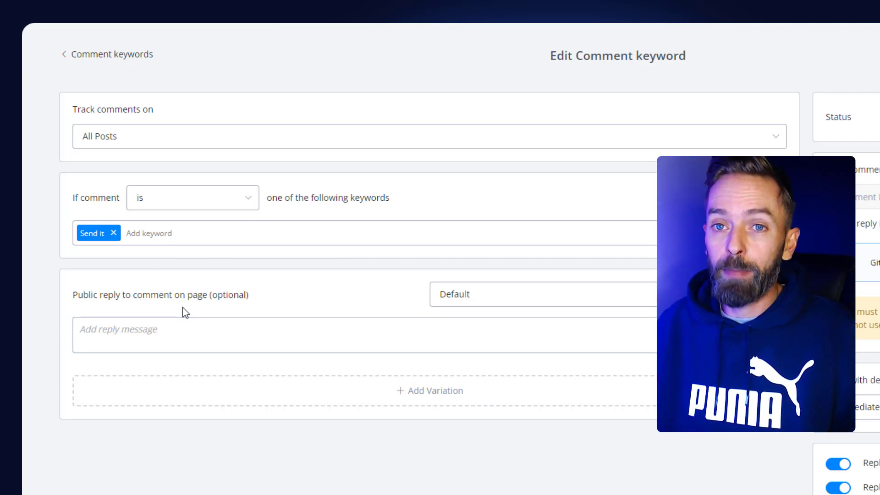
left_click(177, 203)
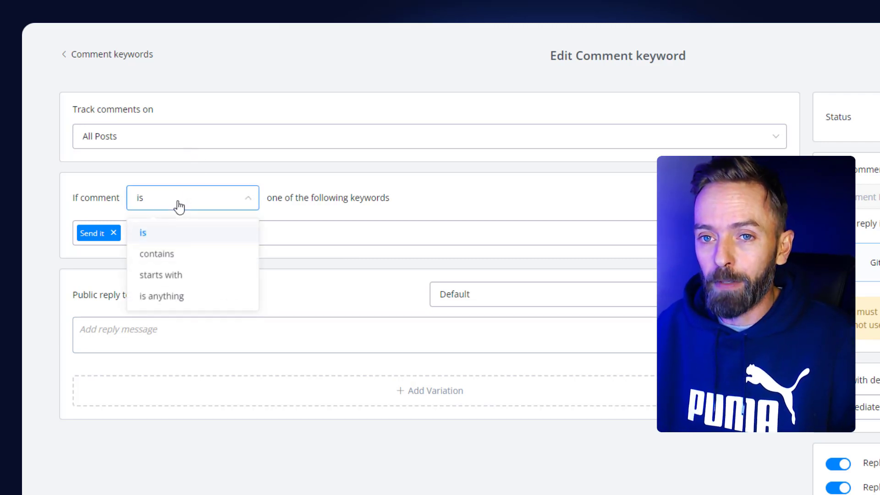
left_click(154, 301)
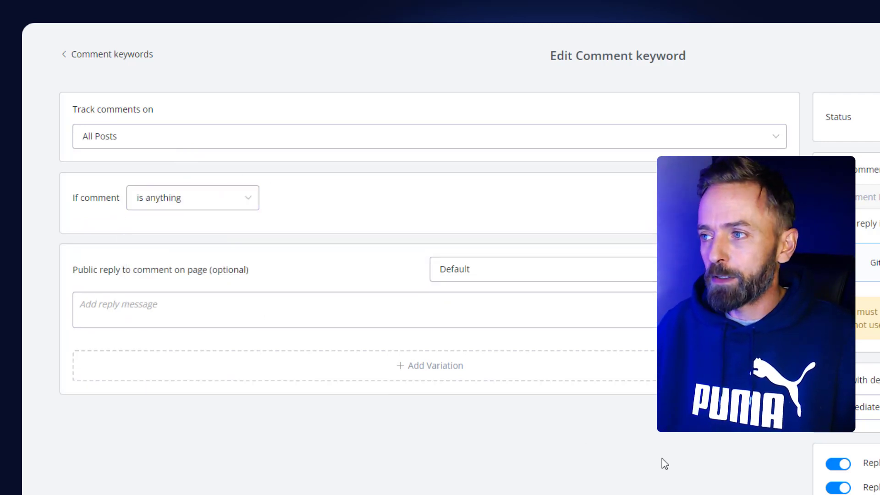
Step: Examine the reply settings of the comment keyword and the available Reply with delay in options
left_click(517, 310)
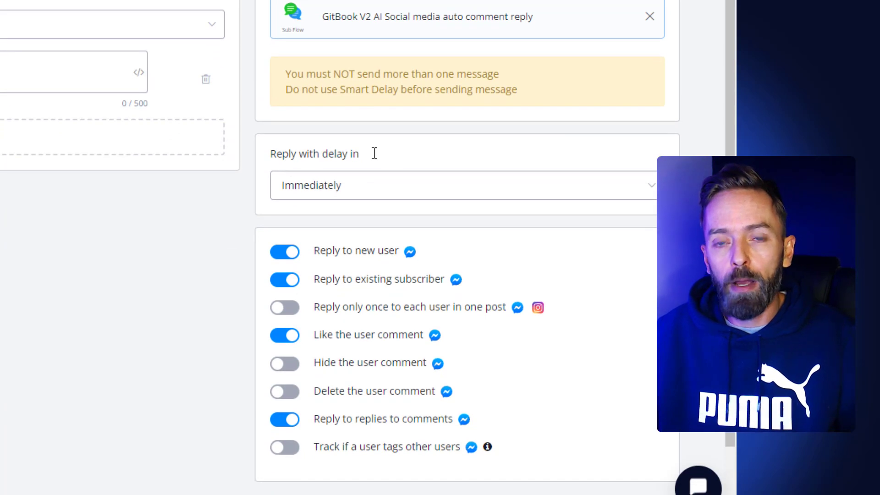
left_click(343, 198)
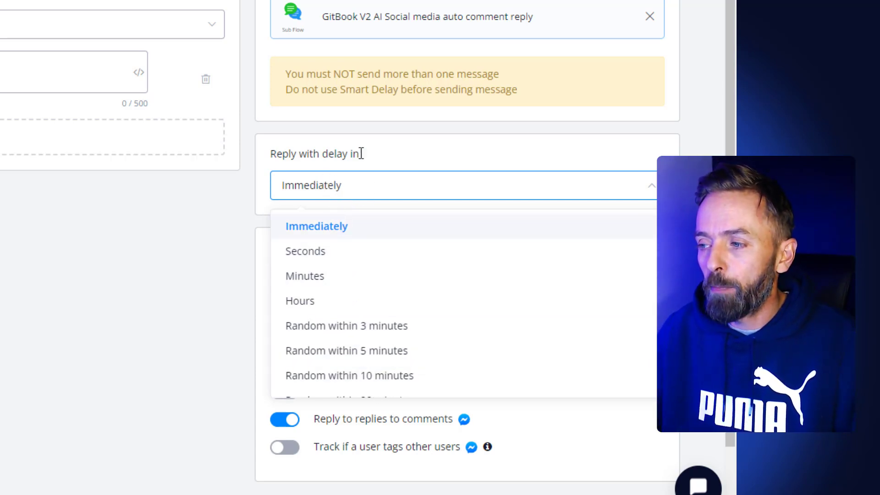
left_click(382, 150)
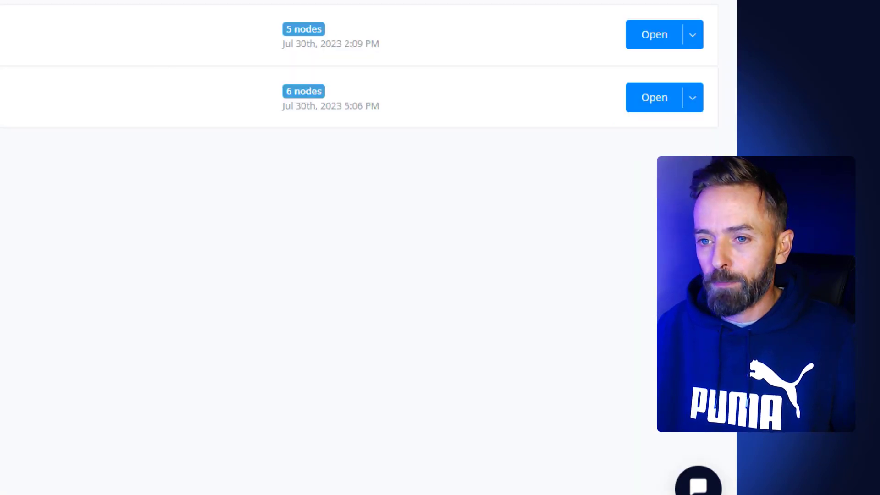
Step: Open the GitBook V2 AI Social media auto comment reply flow in the flow builder
left_click(663, 110)
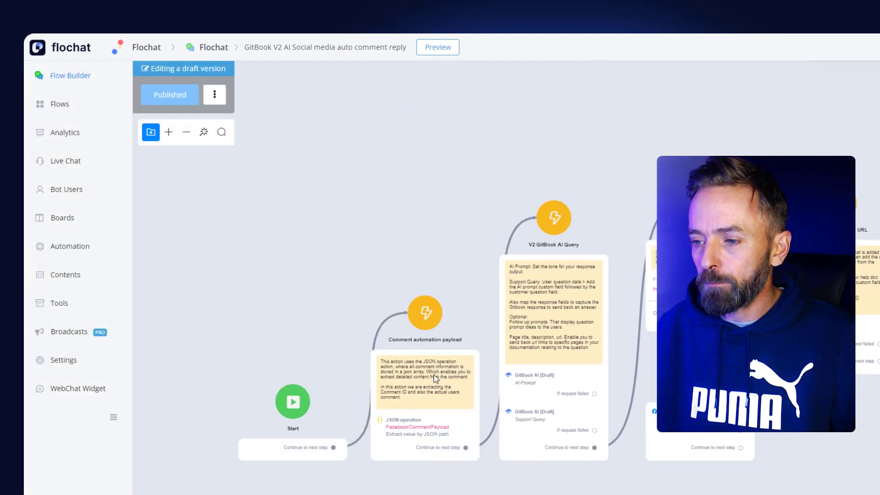
left_click_drag(328, 297, 324, 266)
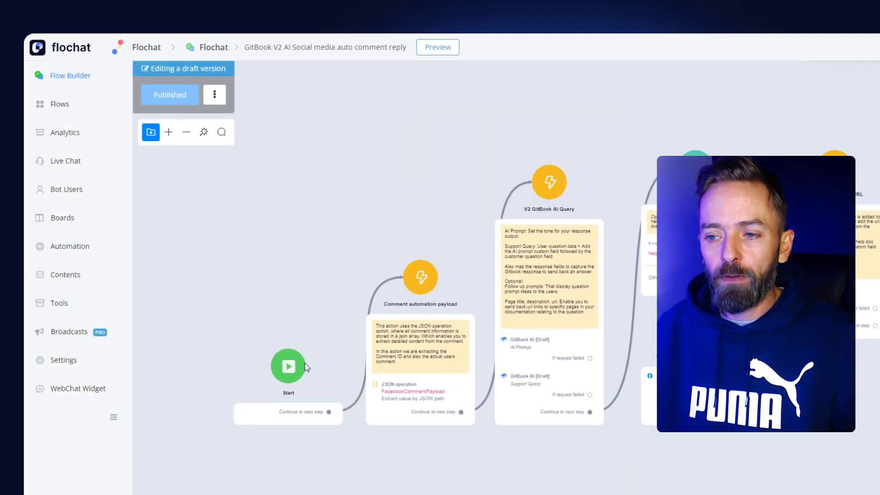